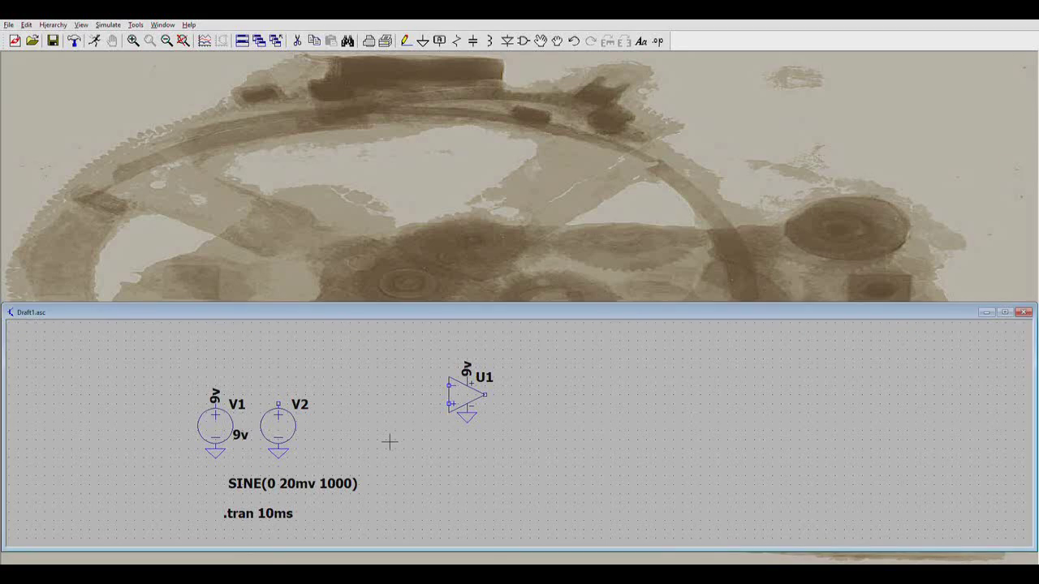
# Step: Wire the positive terminal of source V2 to the op-amp's non-inverting input
pyautogui.moveTo(388, 300); pyautogui.dragTo(390, 281)
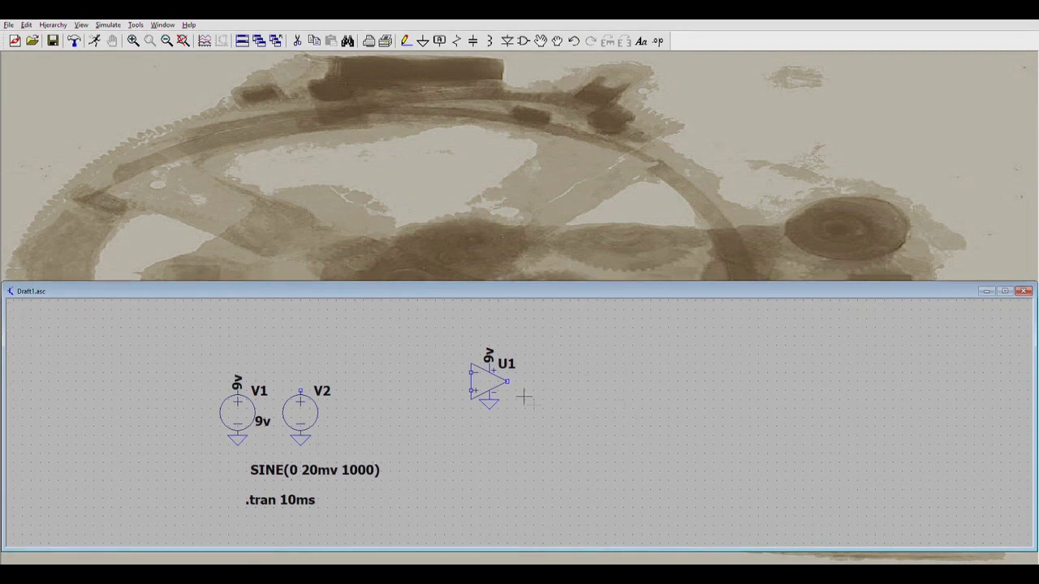
pyautogui.moveTo(495, 465); pyautogui.dragTo(469, 403)
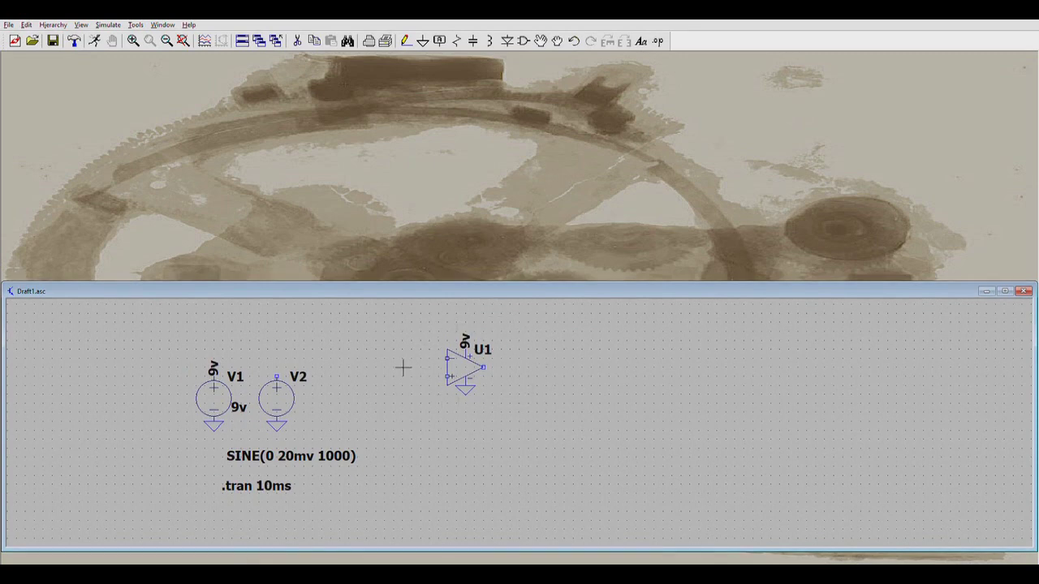
pyautogui.moveTo(404, 366)
pyautogui.mouseDown()
pyautogui.moveTo(441, 373)
pyautogui.moveTo(378, 366)
pyautogui.moveTo(387, 366)
pyautogui.mouseUp()
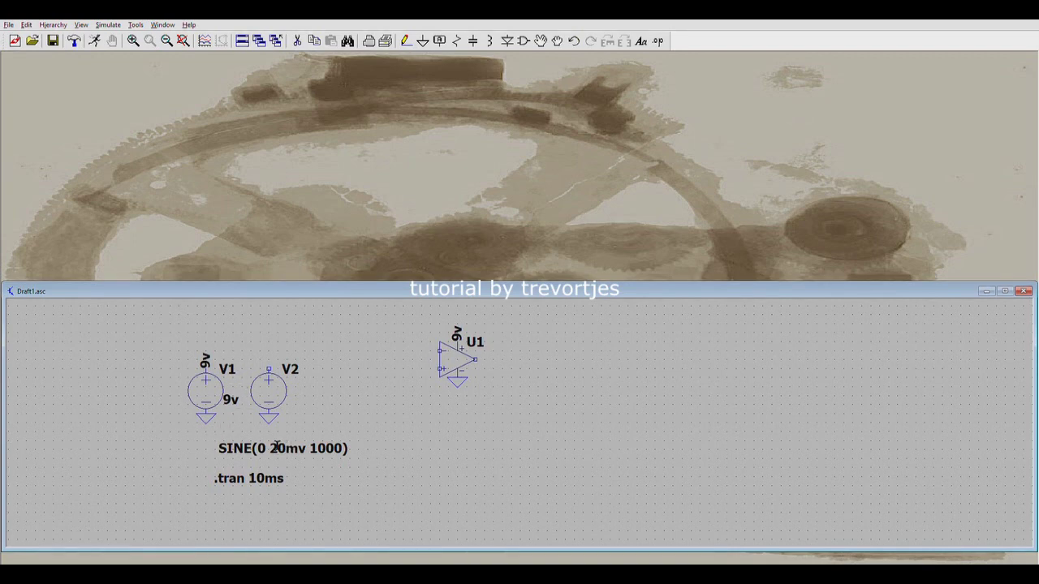
pyautogui.moveTo(348, 384); pyautogui.dragTo(376, 382)
pyautogui.click(405, 41)
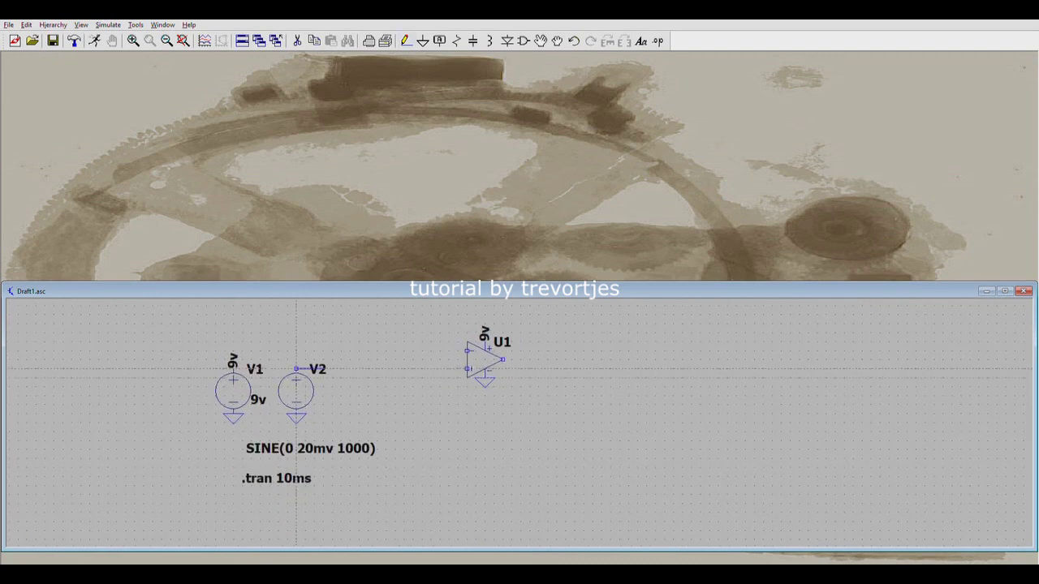
pyautogui.click(467, 369)
pyautogui.rightClick(467, 369)
# Step: Place a horizontal resistor above the op-amp and a vertical resistor below its inverting input
pyautogui.moveTo(427, 392); pyautogui.dragTo(382, 416)
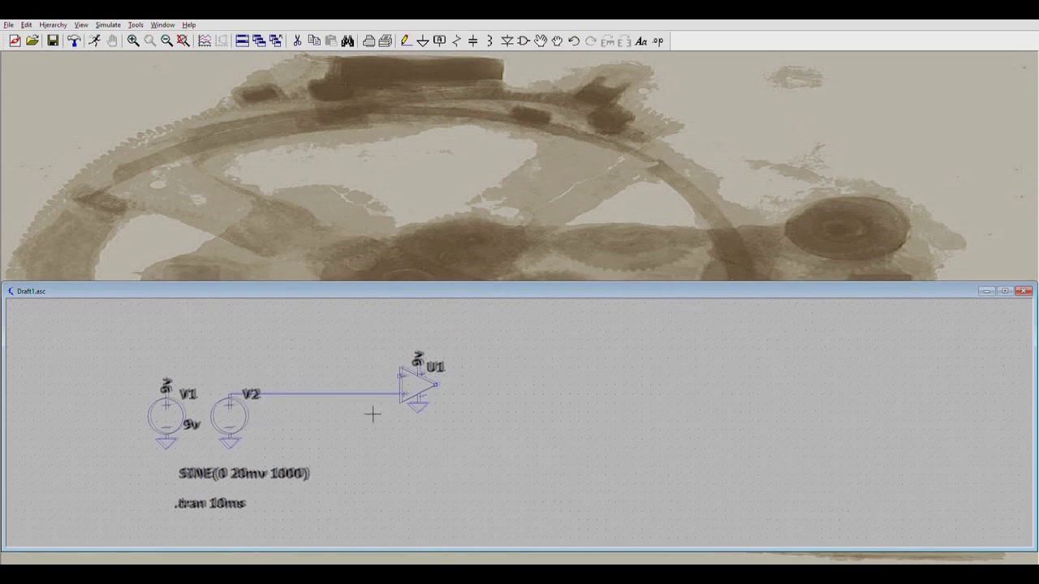
pyautogui.click(456, 40)
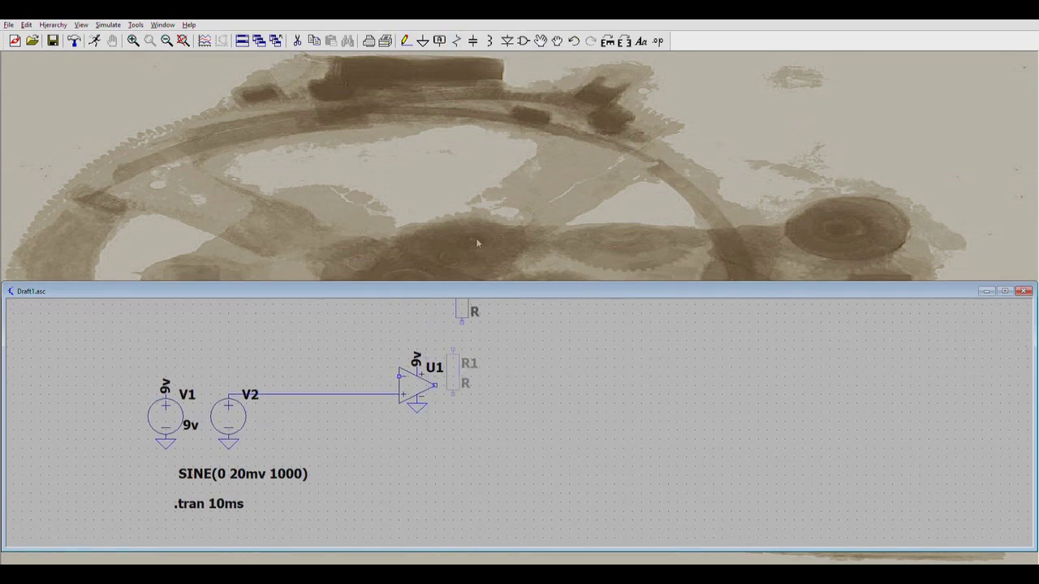
pyautogui.hotkey('ctrl', 'r')
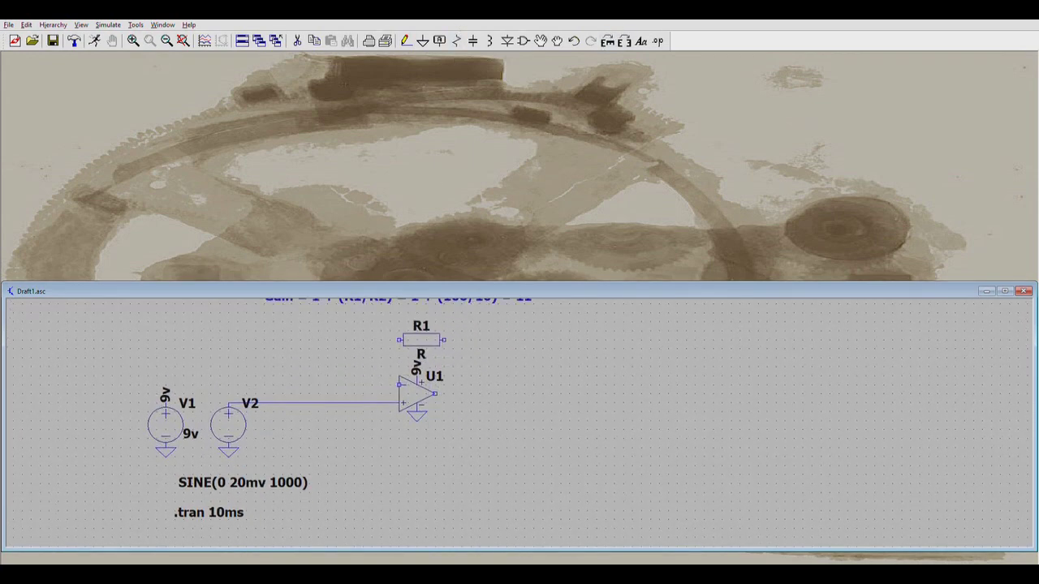
pyautogui.click(422, 340)
pyautogui.click(502, 322)
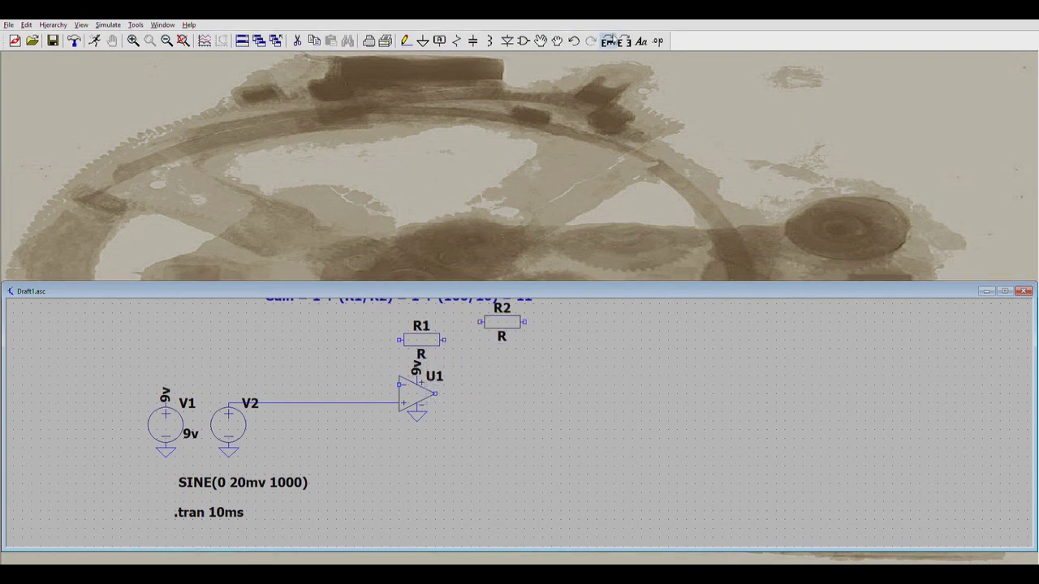
pyautogui.click(608, 40)
pyautogui.click(380, 451)
pyautogui.press('Escape')
# Step: Wire R1 and R2 to the op-amp's inverting input, and set R1 to 100k and R2 to 10k
pyautogui.click(405, 41)
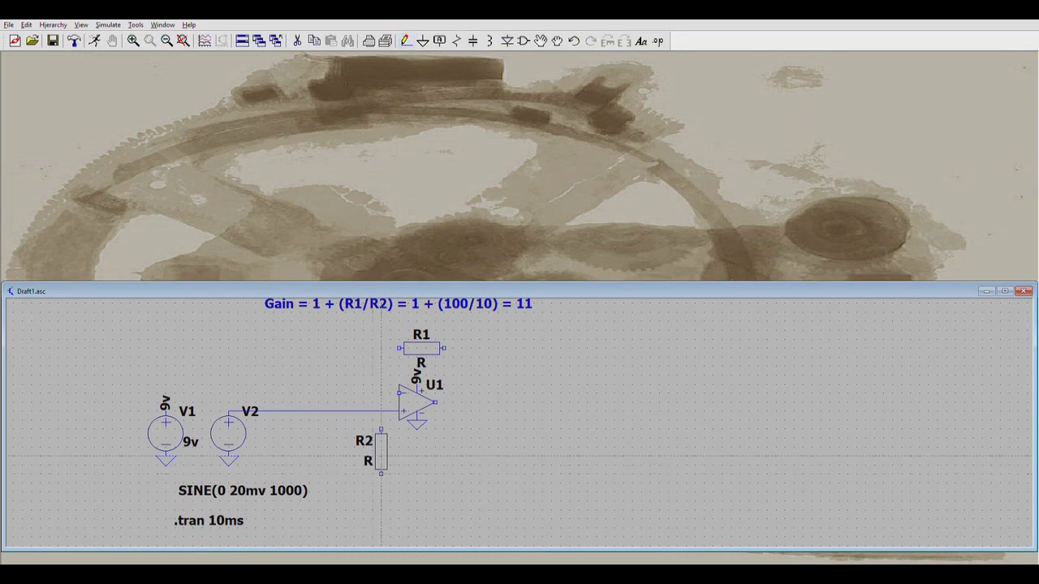
pyautogui.click(381, 429)
pyautogui.click(380, 394)
pyautogui.press('Escape')
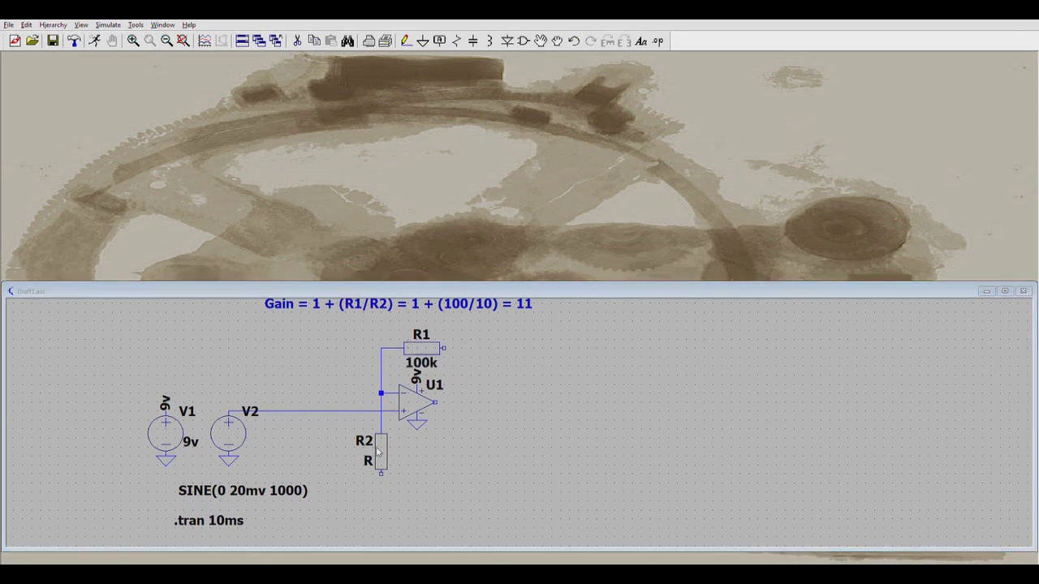
pyautogui.press('Return')
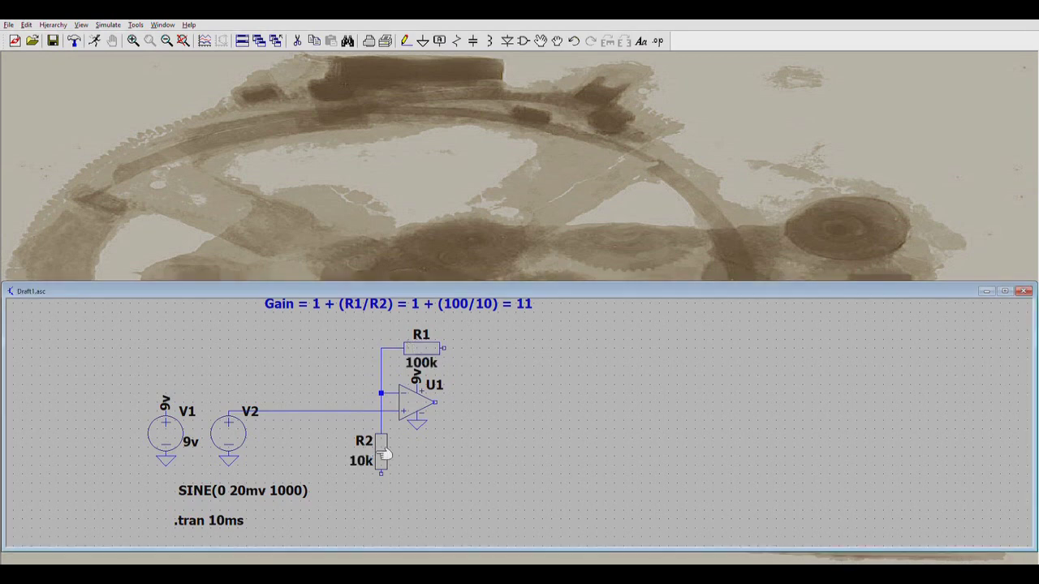
# Step: Ground the lower end of R2 and wire R1's free end to the op-amp output
pyautogui.click(422, 41)
pyautogui.click(381, 474)
pyautogui.press('Escape')
pyautogui.click(406, 41)
# Step: Place a horizontal capacitor in series with the op-amp output
pyautogui.click(473, 41)
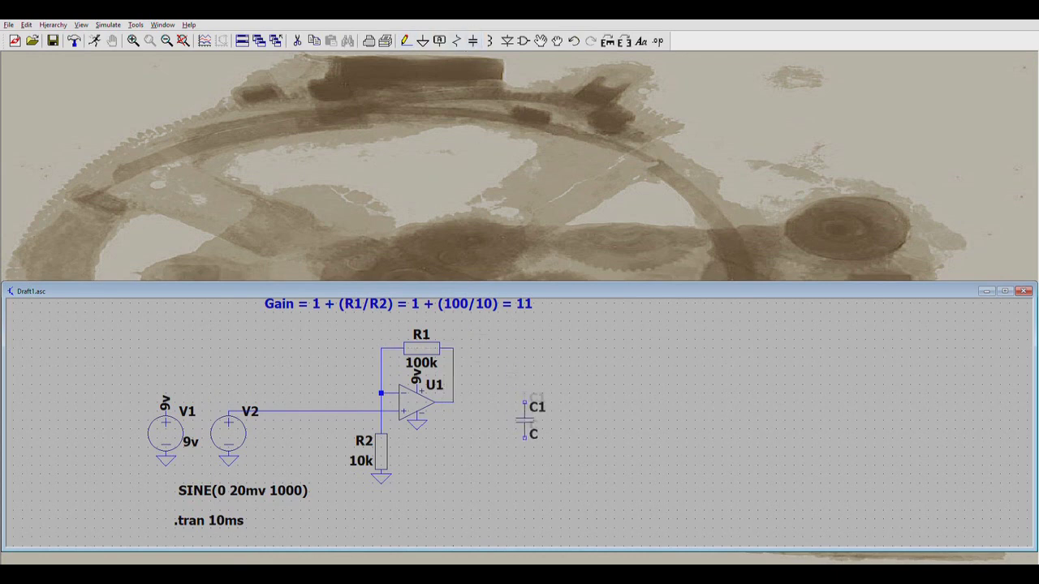
pyautogui.hotkey('ctrl', 'r')
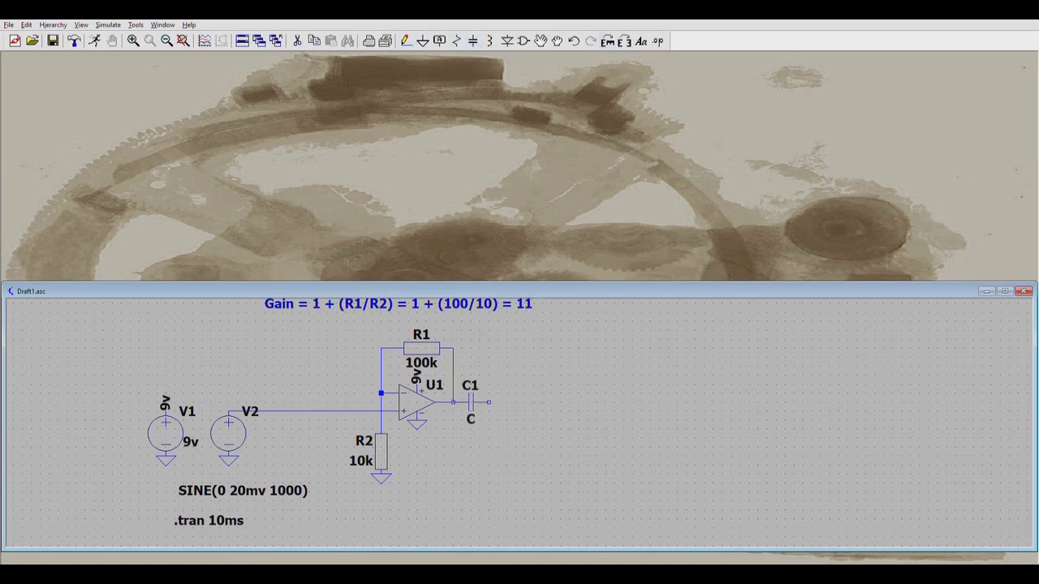
pyautogui.click(471, 401)
pyautogui.rightClick(471, 429)
# Step: Add a vertical load resistor at the capacitor's free end and ground its lower terminal
pyautogui.moveTo(461, 444)
pyautogui.mouseDown()
pyautogui.moveTo(459, 424)
pyautogui.moveTo(466, 449)
pyautogui.moveTo(454, 439)
pyautogui.mouseUp()
pyautogui.click(456, 41)
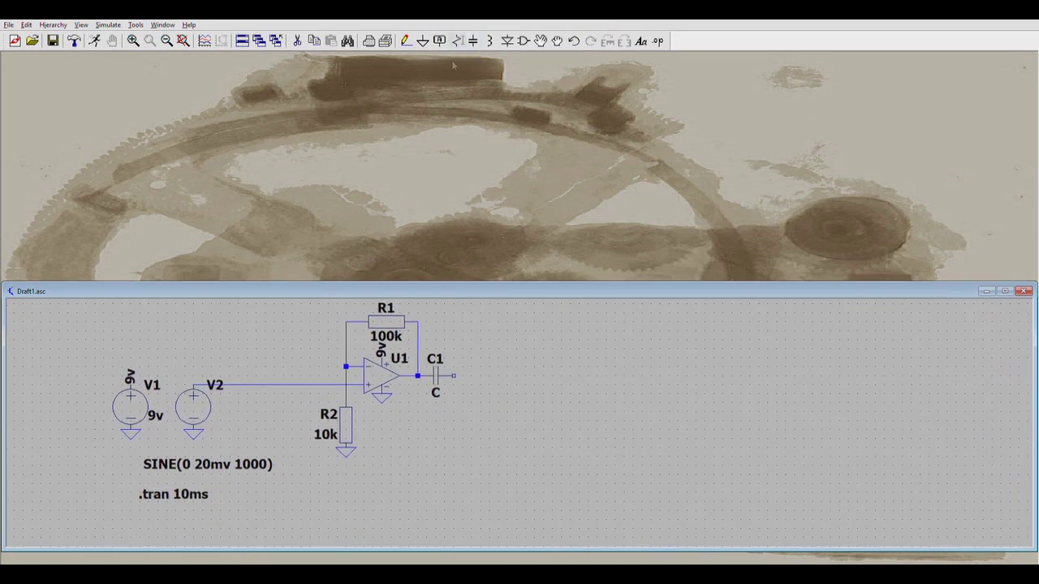
pyautogui.click(453, 377)
pyautogui.press('Escape')
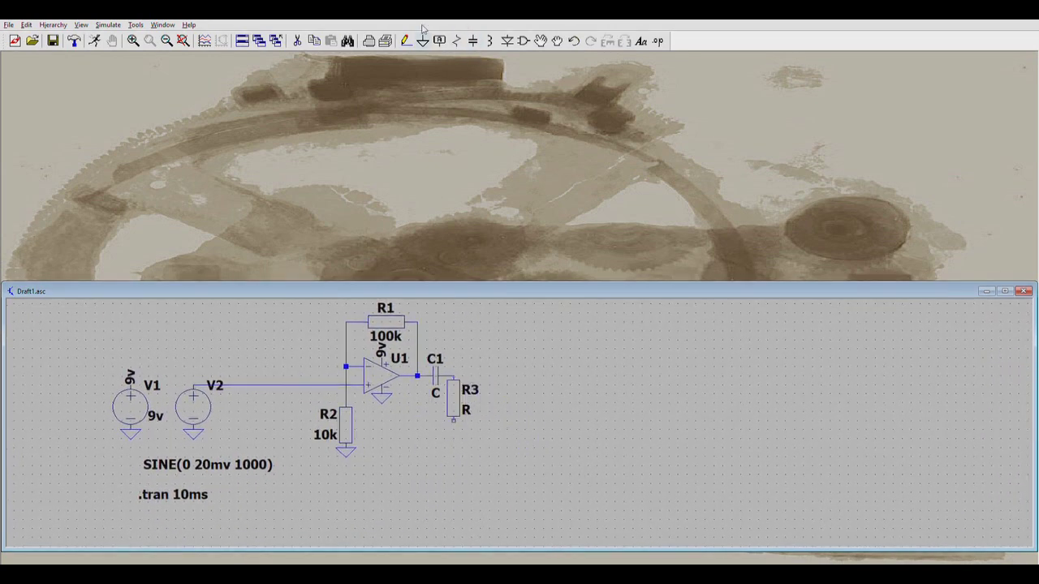
pyautogui.click(423, 41)
pyautogui.click(452, 422)
pyautogui.press('Escape')
# Step: Set capacitor C1 to 100uF and load resistor R3 to 100k
pyautogui.moveTo(400, 425); pyautogui.dragTo(423, 434)
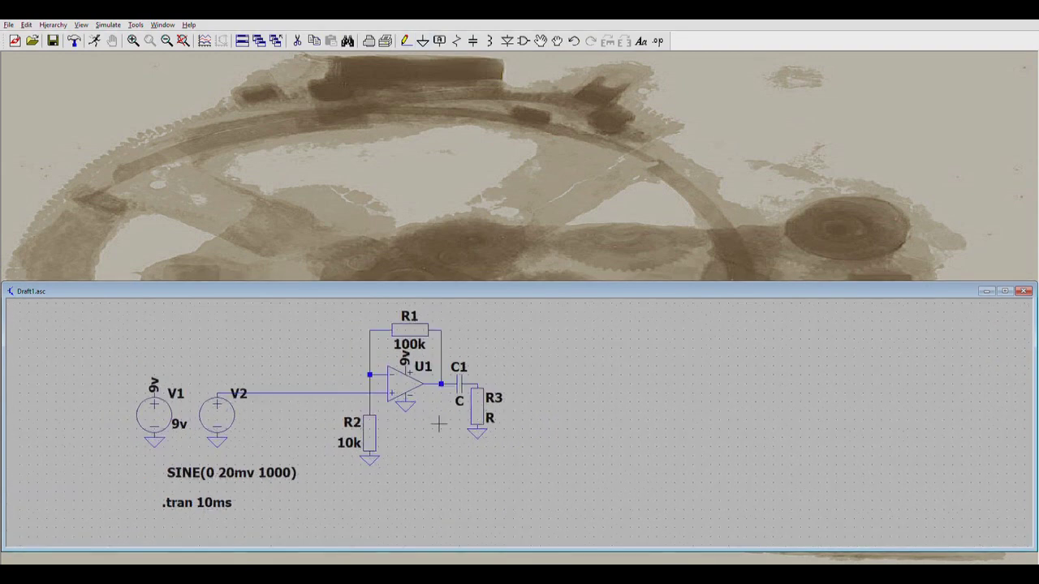
pyautogui.press('F7')
pyautogui.rightClick(461, 379)
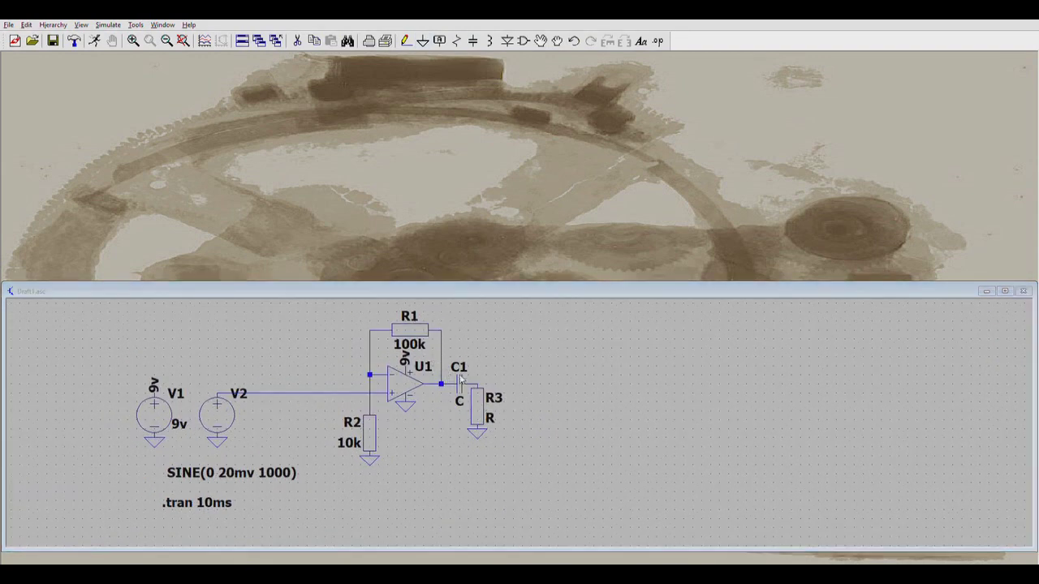
pyautogui.write('100uF')
pyautogui.press('Return')
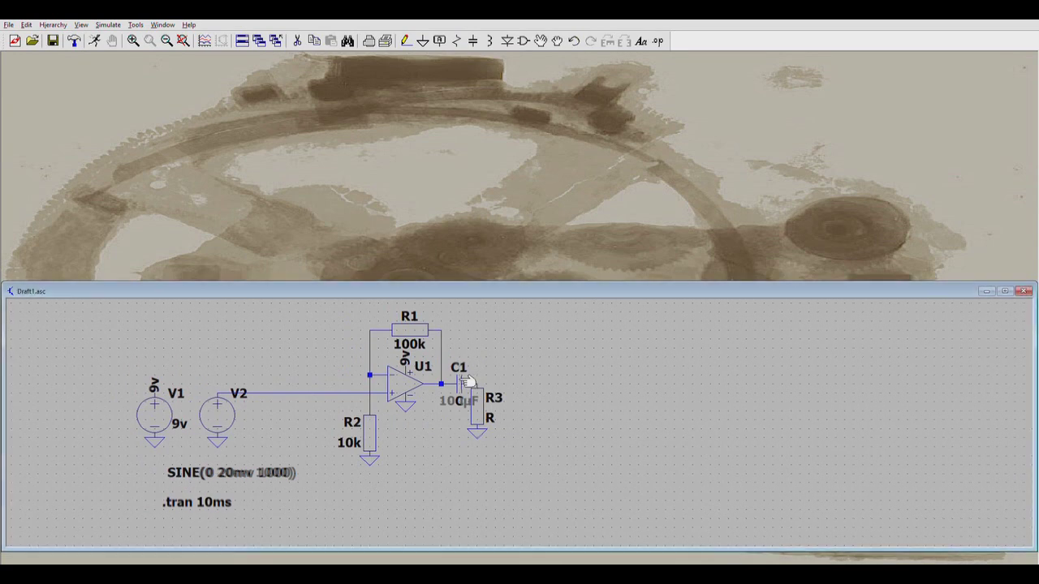
pyautogui.rightClick(479, 413)
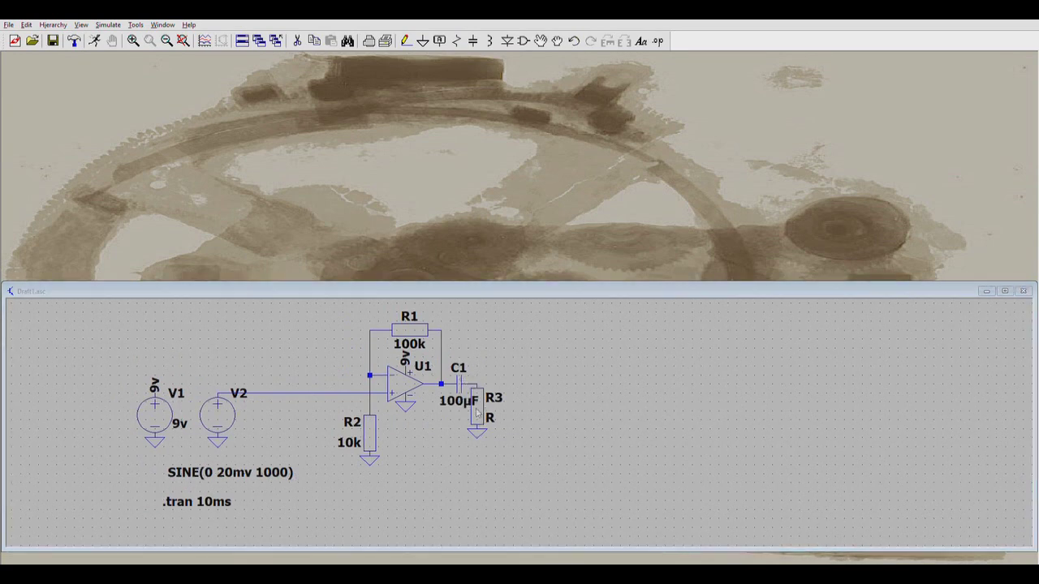
pyautogui.write('100k')
pyautogui.press('Return')
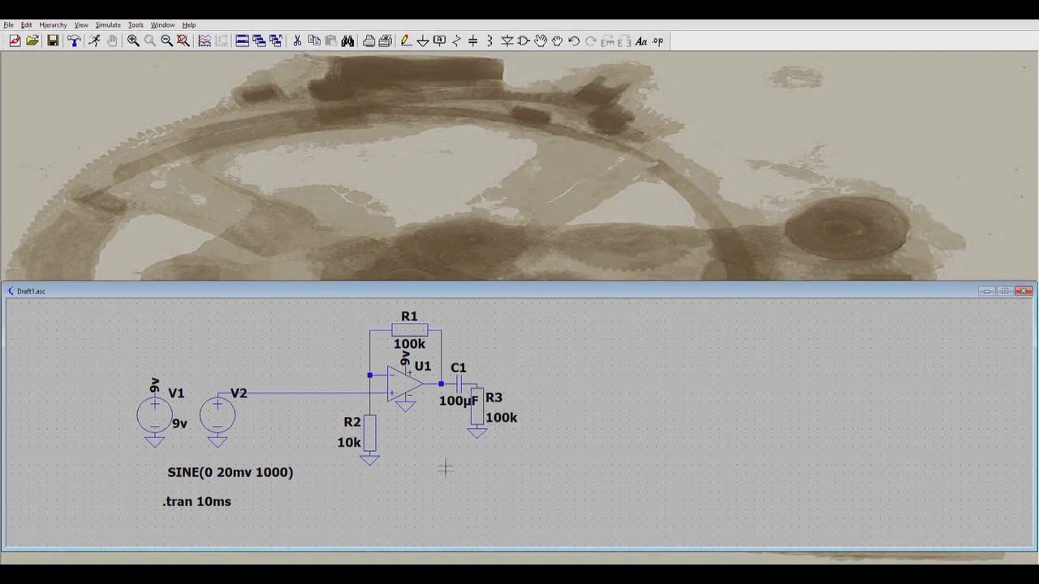
# Step: Run the transient simulation and plot the voltage on the wire from V2 to the op-amp input
pyautogui.moveTo(452, 445); pyautogui.dragTo(490, 442)
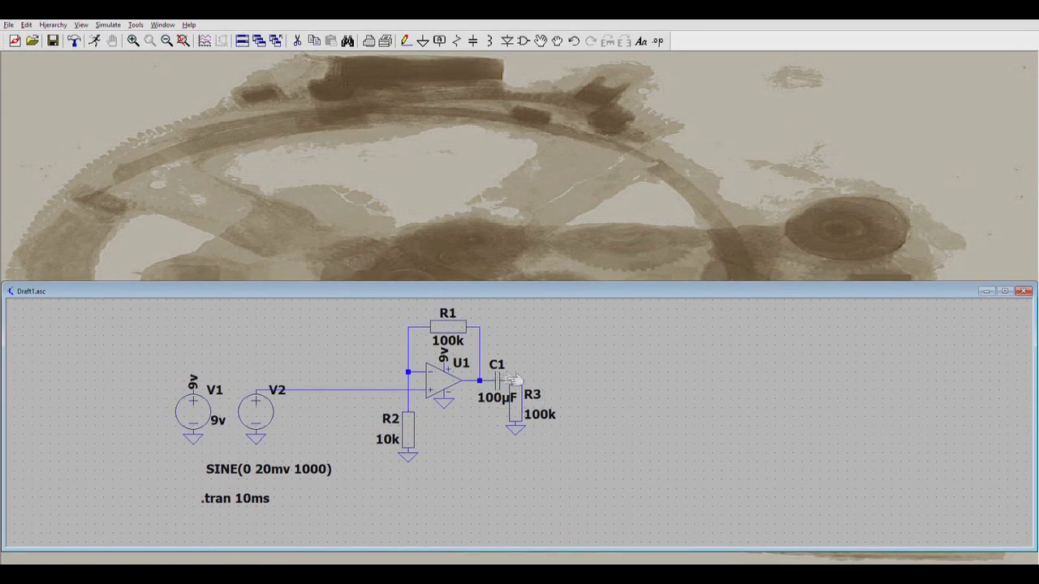
pyautogui.moveTo(479, 434); pyautogui.dragTo(488, 442)
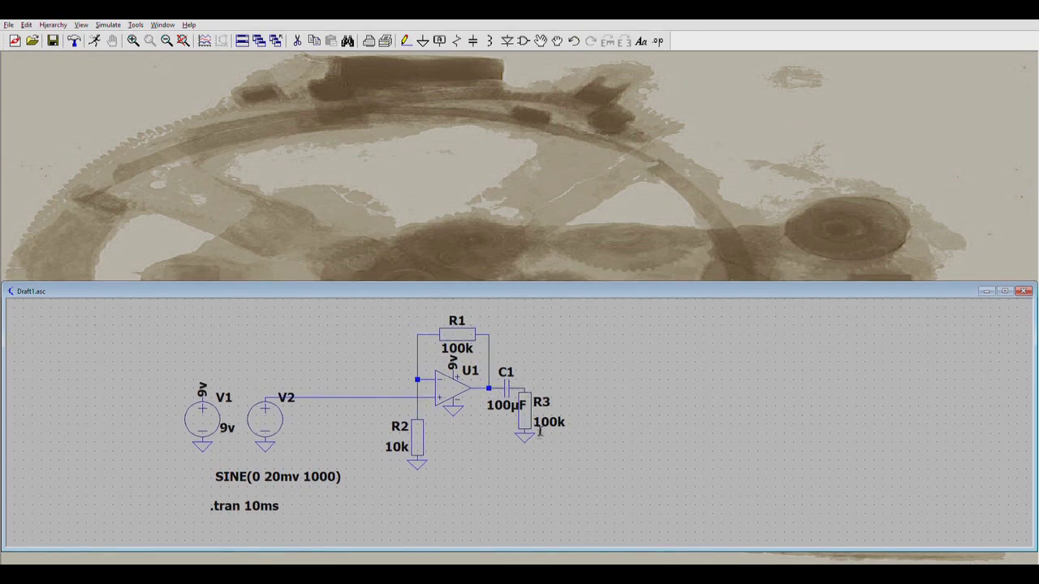
pyautogui.moveTo(539, 431); pyautogui.dragTo(586, 432)
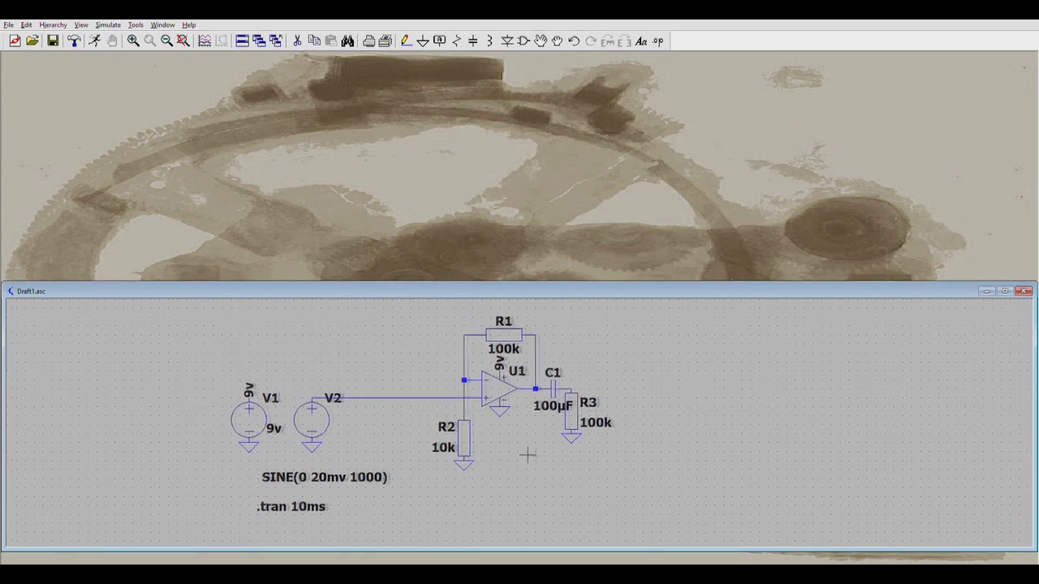
pyautogui.moveTo(528, 456); pyautogui.dragTo(478, 452)
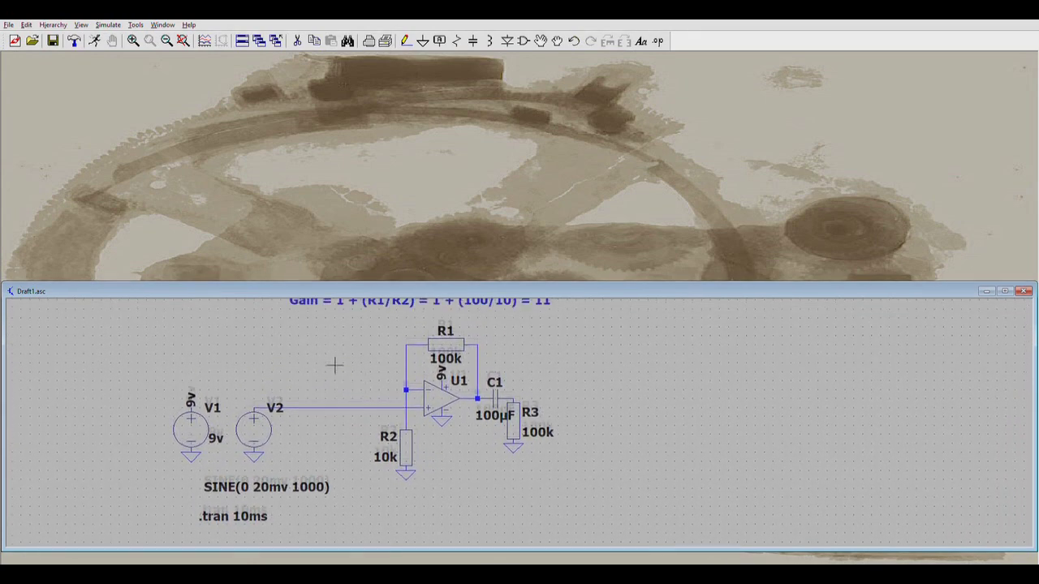
pyautogui.moveTo(334, 366); pyautogui.dragTo(340, 379)
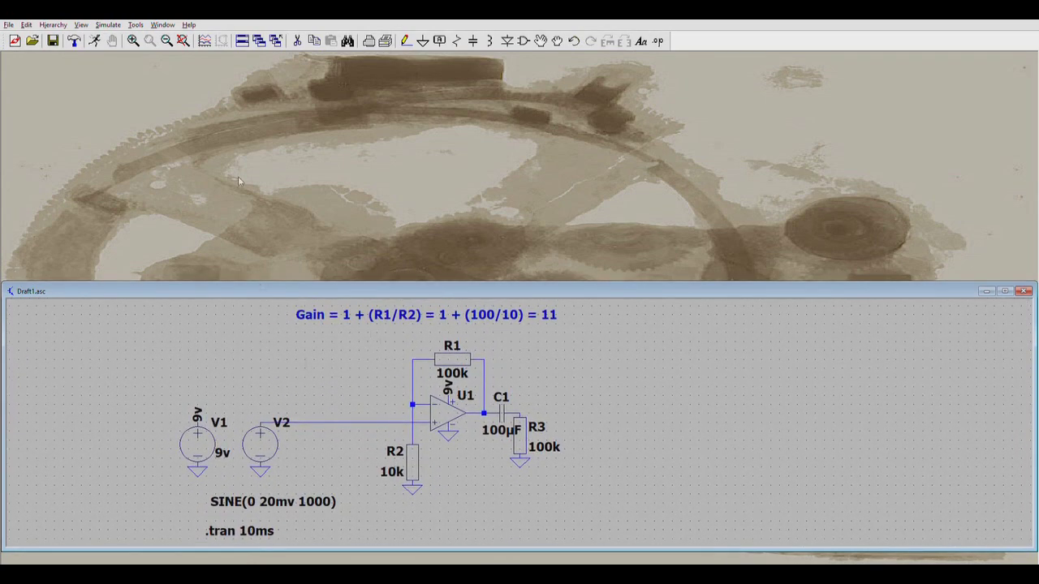
pyautogui.click(95, 40)
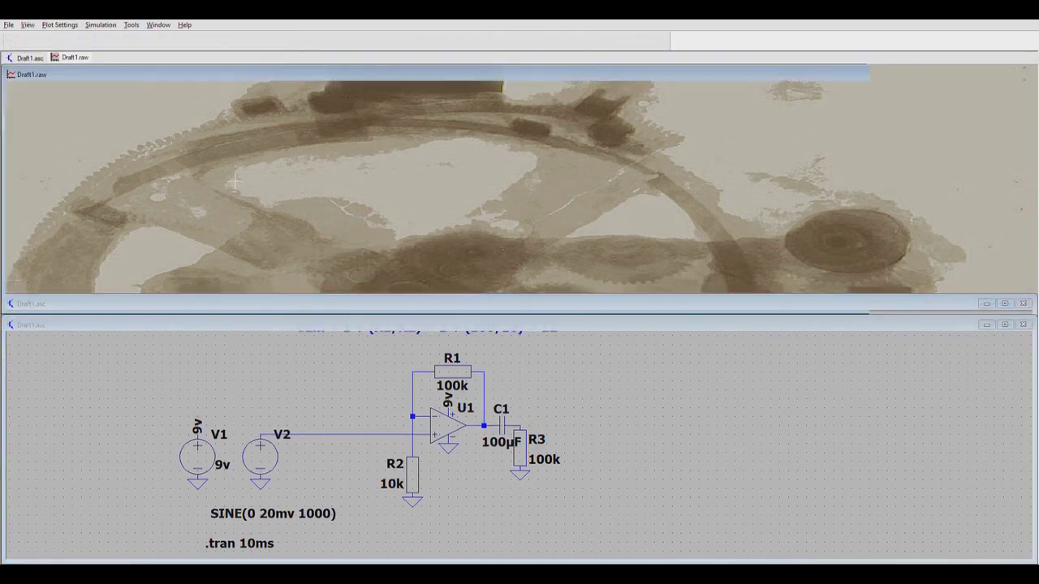
pyautogui.click(344, 444)
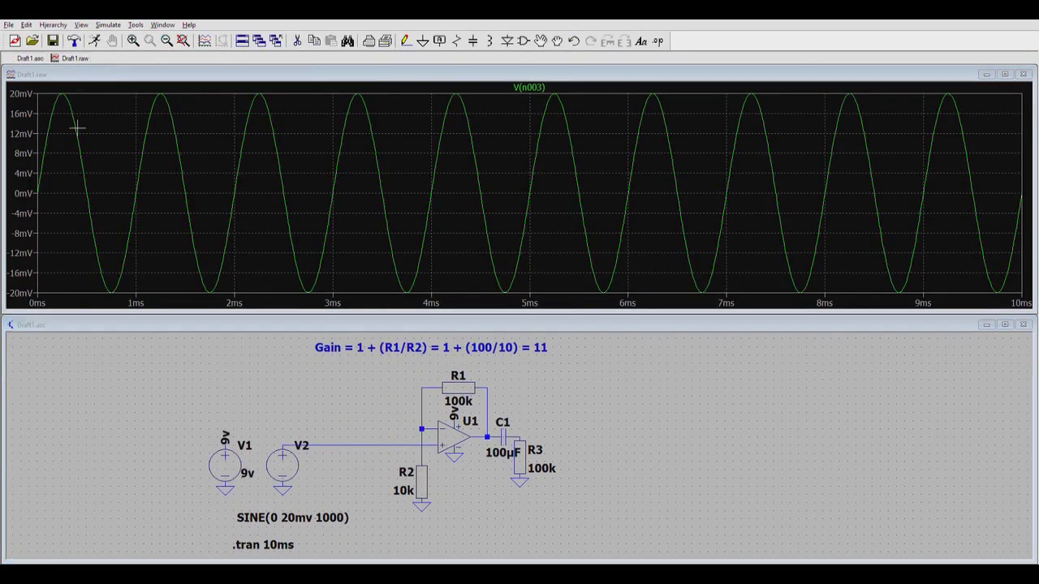
pyautogui.moveTo(77, 128); pyautogui.dragTo(75, 220)
pyautogui.click(330, 436)
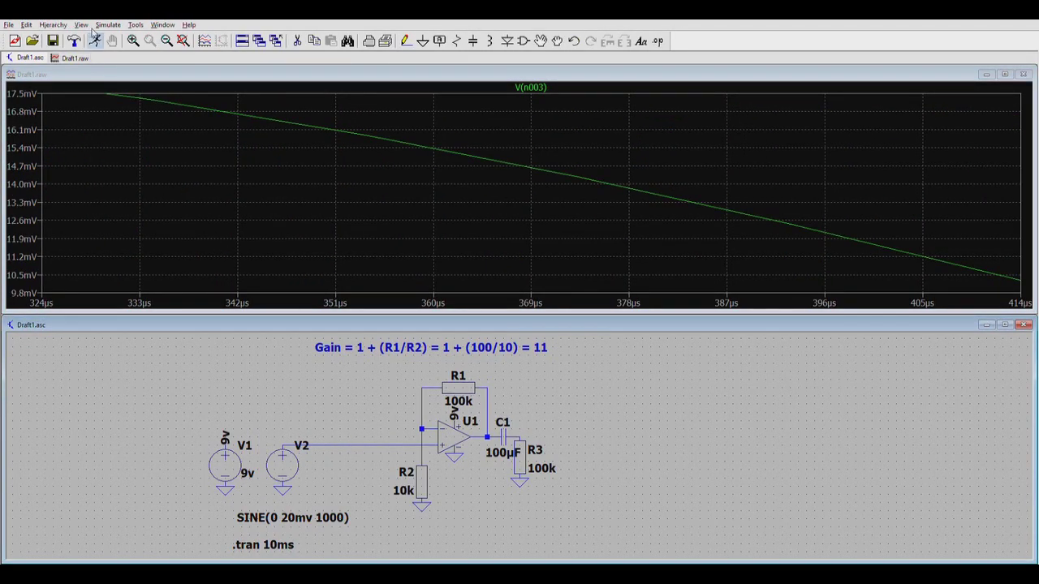
pyautogui.click(95, 41)
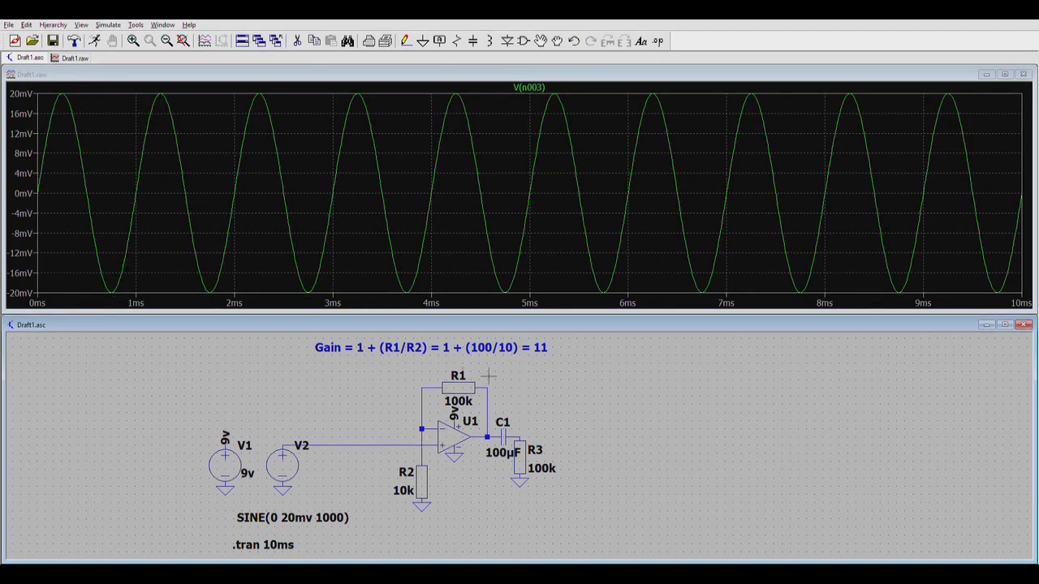
# Step: Plot the voltage at the op-amp output, and replace the traces with only the voltage between C1 and R3
pyautogui.click(488, 436)
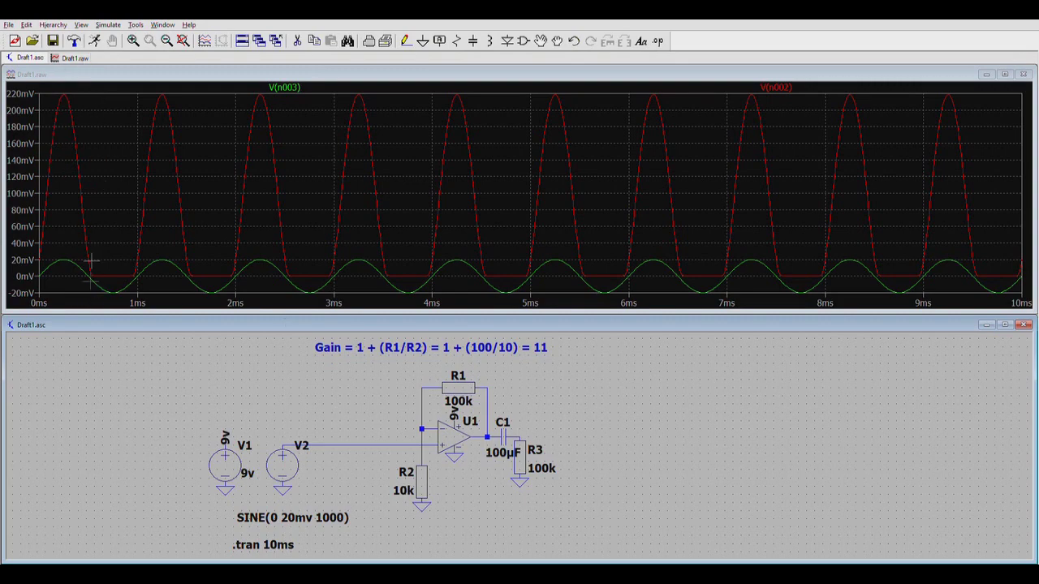
pyautogui.moveTo(359, 407); pyautogui.dragTo(366, 403)
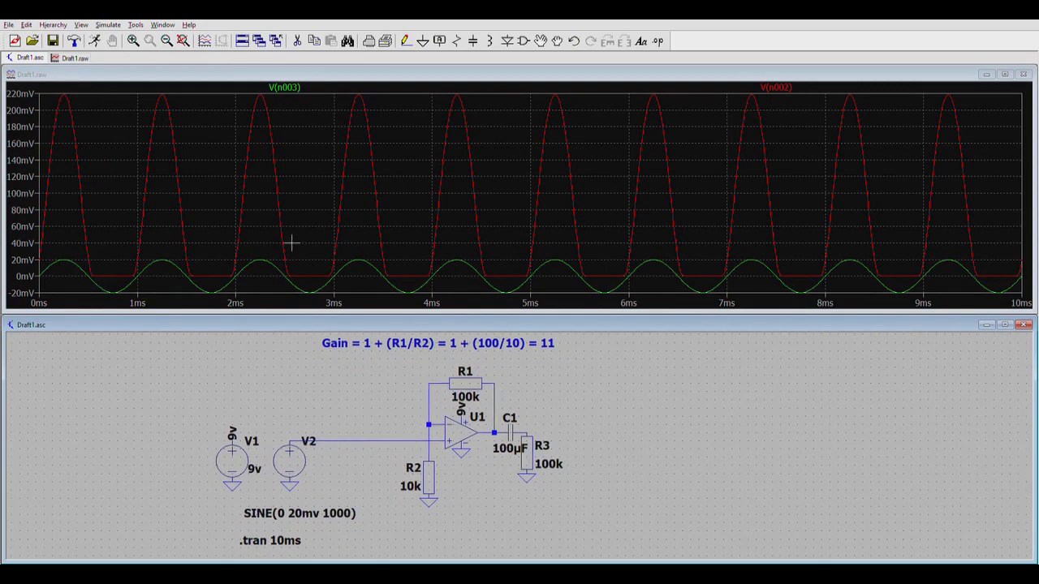
pyautogui.moveTo(494, 483); pyautogui.dragTo(487, 465)
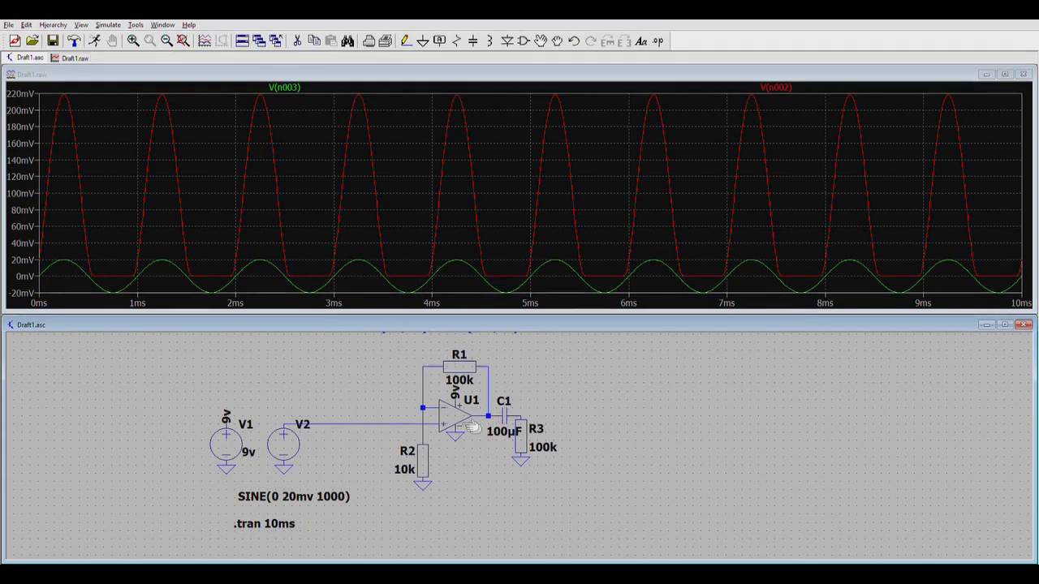
pyautogui.moveTo(358, 439); pyautogui.dragTo(330, 439)
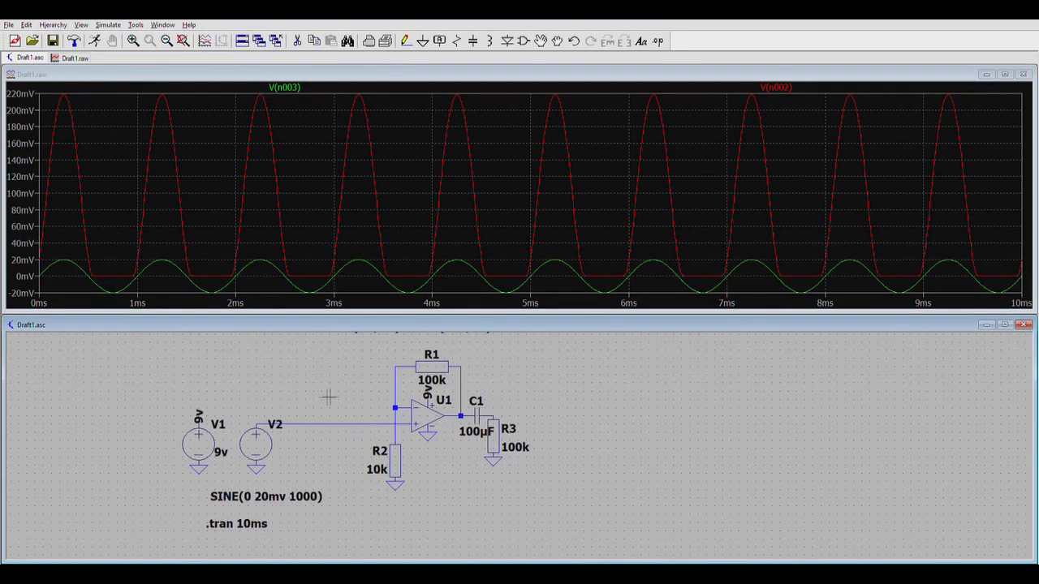
pyautogui.moveTo(329, 397); pyautogui.dragTo(317, 396)
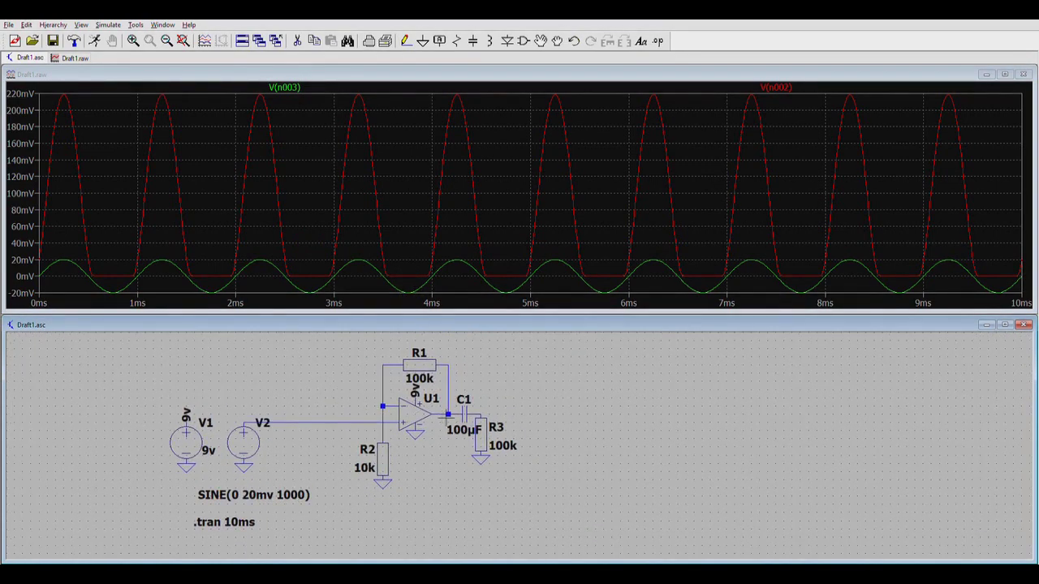
pyautogui.click(482, 411)
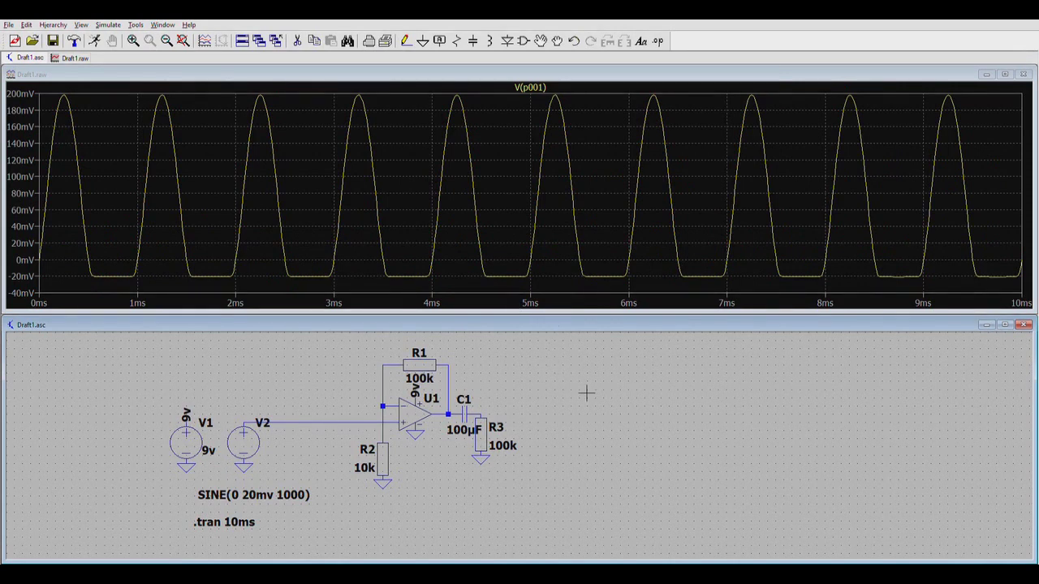
# Step: Replace the plotted trace with only the voltage on the wire from V2 to the op-amp's non-inverting input
pyautogui.moveTo(586, 403); pyautogui.dragTo(603, 397)
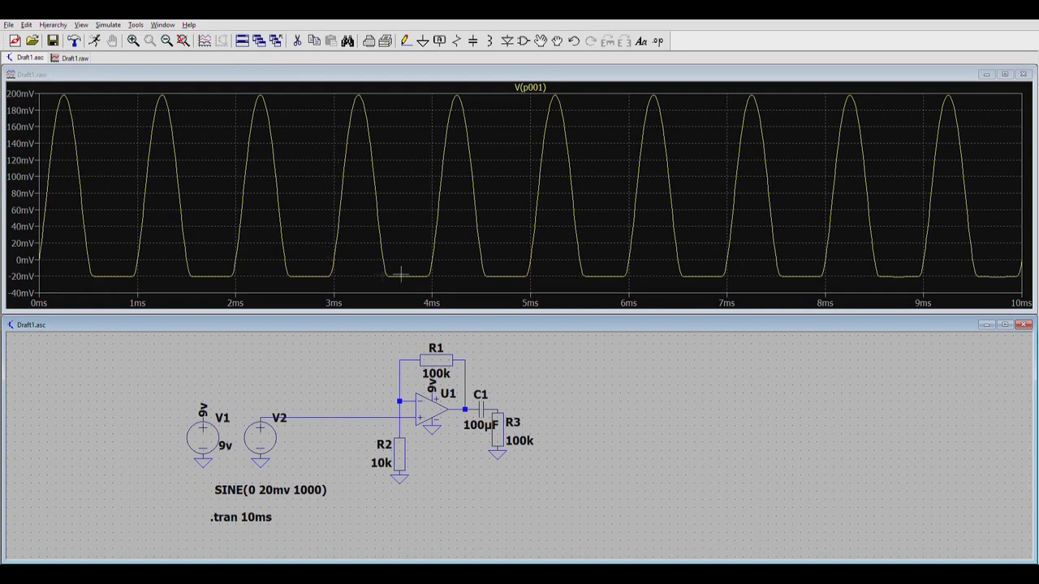
pyautogui.moveTo(344, 372); pyautogui.dragTo(376, 364)
pyautogui.scroll(1, 380, 379)
pyautogui.click(362, 410)
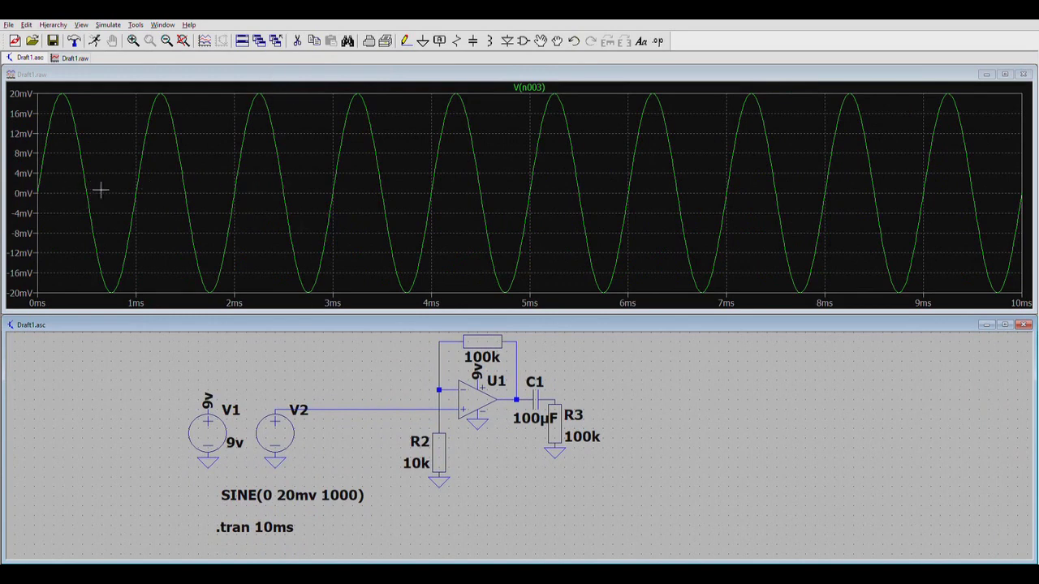
# Step: Delete the wire between source V2 and the op-amp's non-inverting input
pyautogui.moveTo(306, 370); pyautogui.dragTo(339, 369)
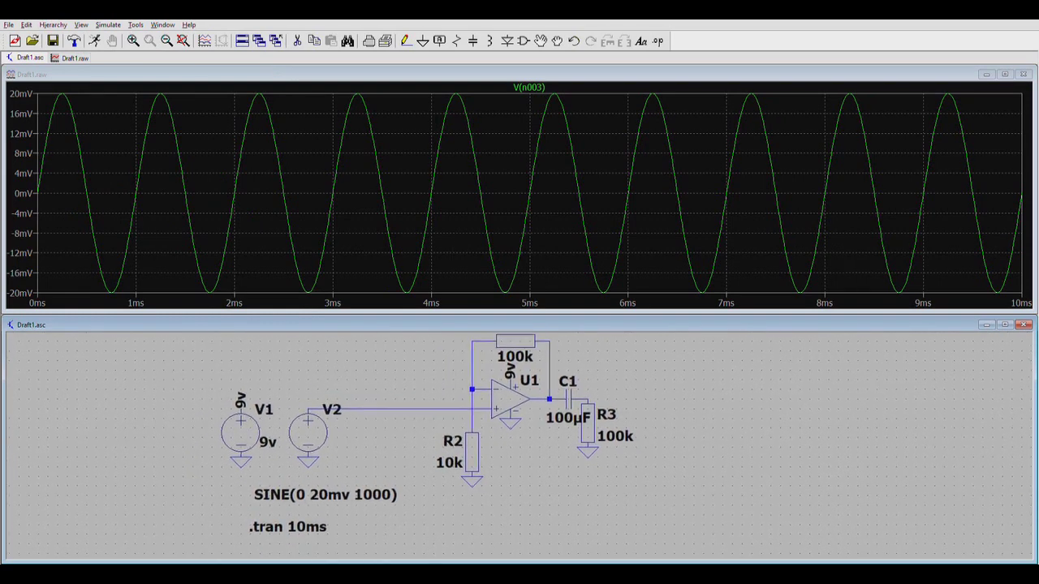
pyautogui.click(297, 41)
pyautogui.click(418, 409)
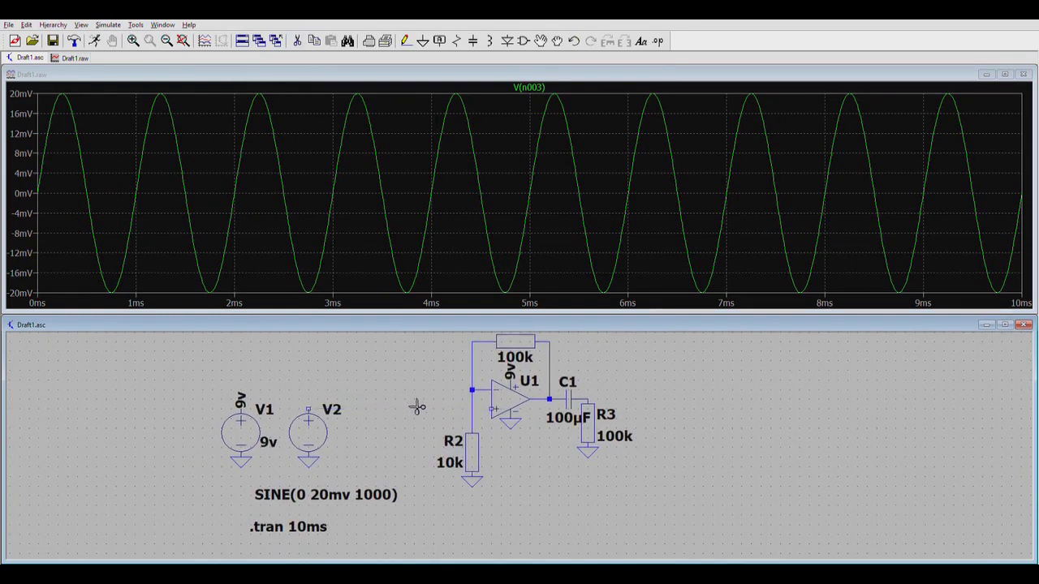
pyautogui.rightClick(417, 405)
pyautogui.moveTo(416, 386); pyautogui.dragTo(422, 380)
# Step: Insert a horizontal capacitor between V2 and the op-amp's non-inverting input, wiring both of its ends
pyautogui.click(473, 40)
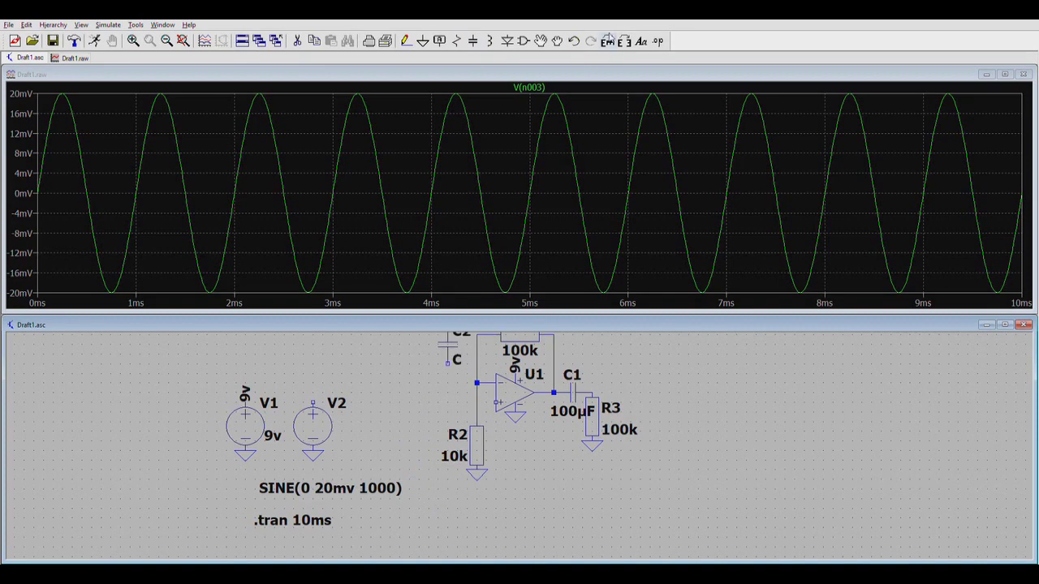
pyautogui.hotkey('ctrl', 'r')
pyautogui.click(380, 402)
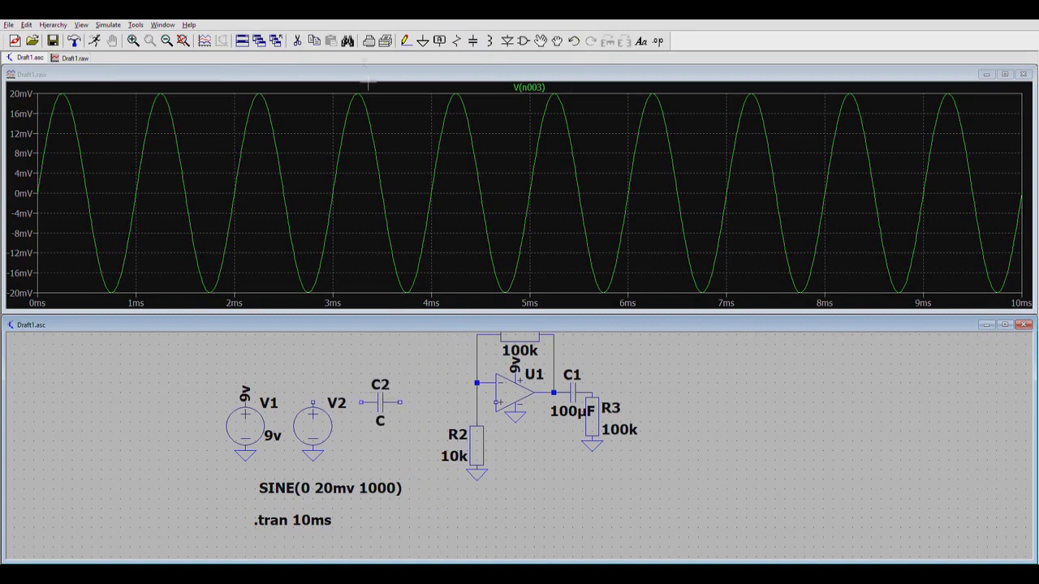
pyautogui.click(407, 39)
pyautogui.click(362, 402)
pyautogui.click(399, 402)
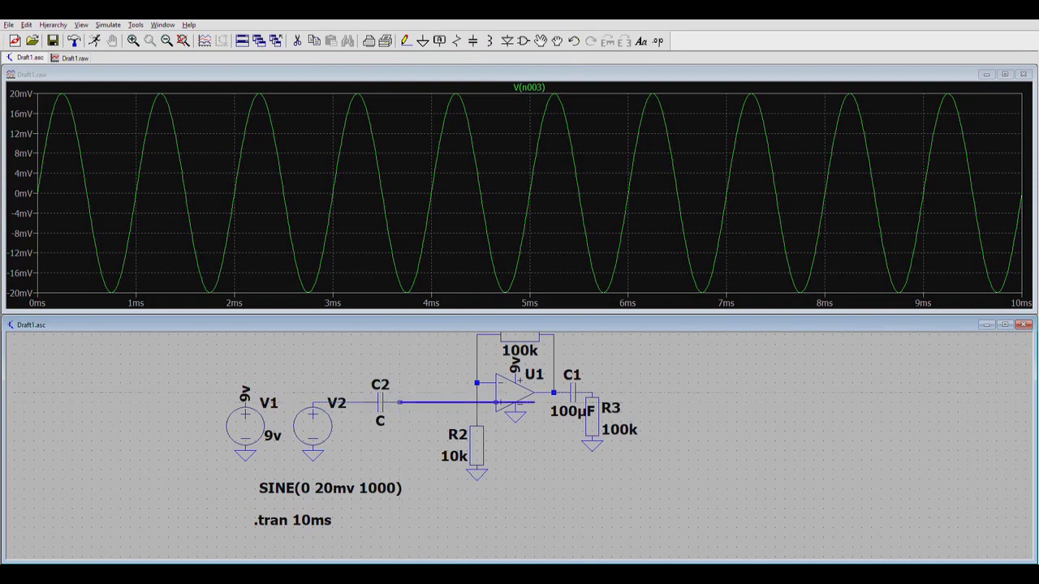
pyautogui.click(495, 403)
# Step: Set input capacitor C2 to 100nF
pyautogui.rightClick(422, 371)
pyautogui.moveTo(422, 370); pyautogui.dragTo(410, 364)
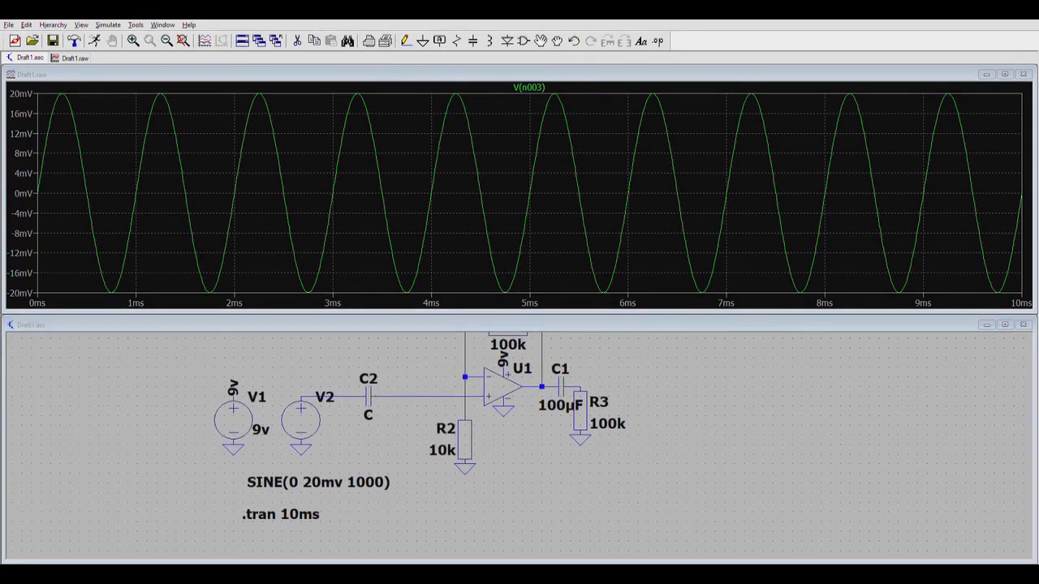
pyautogui.press('Return')
# Step: Place two vertical resistors, one above the other, to the left of source V1
pyautogui.moveTo(321, 351); pyautogui.dragTo(345, 356)
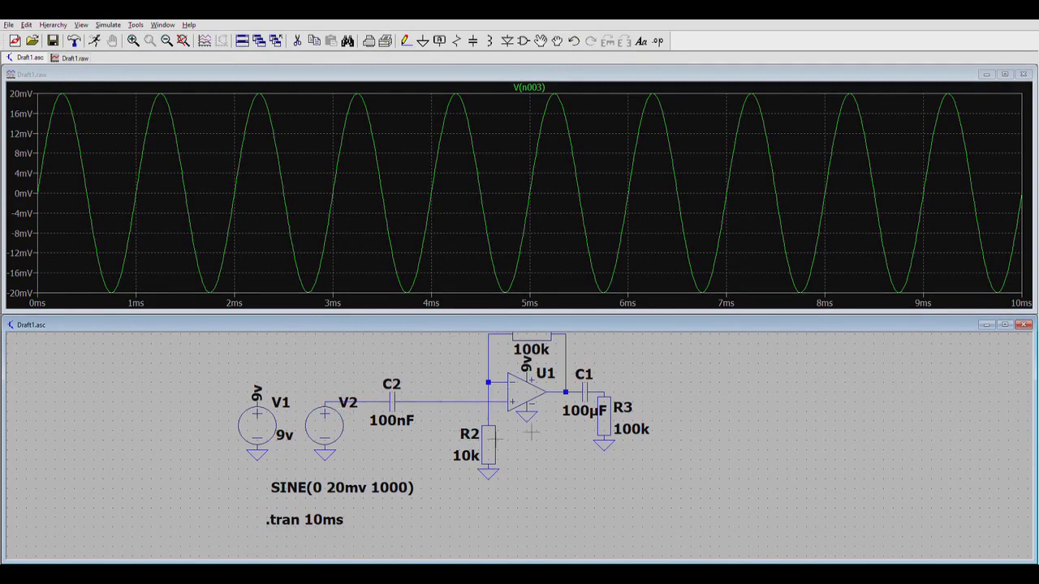
pyautogui.moveTo(401, 363); pyautogui.dragTo(442, 364)
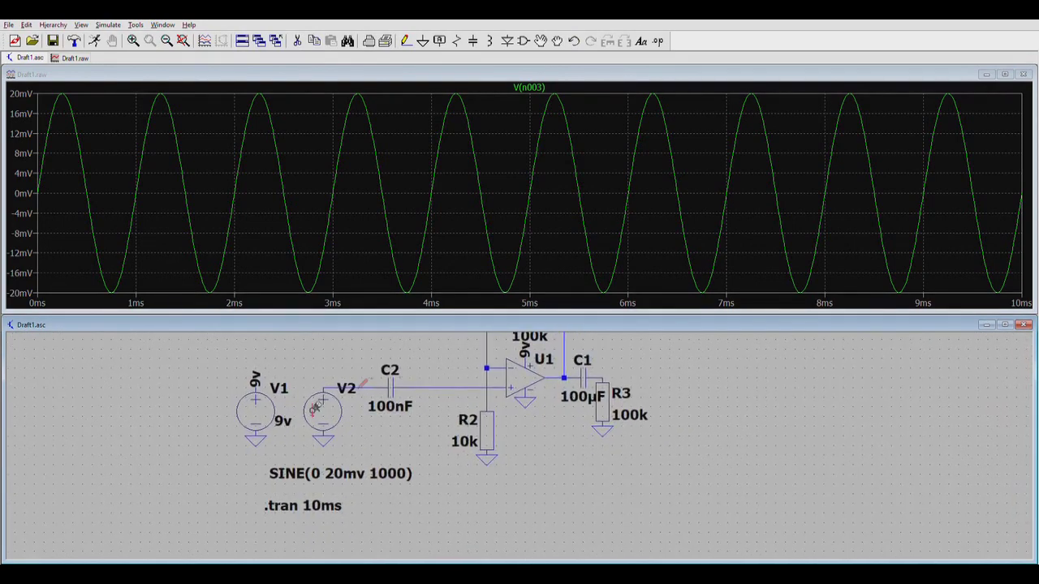
pyautogui.moveTo(231, 401); pyautogui.dragTo(262, 375)
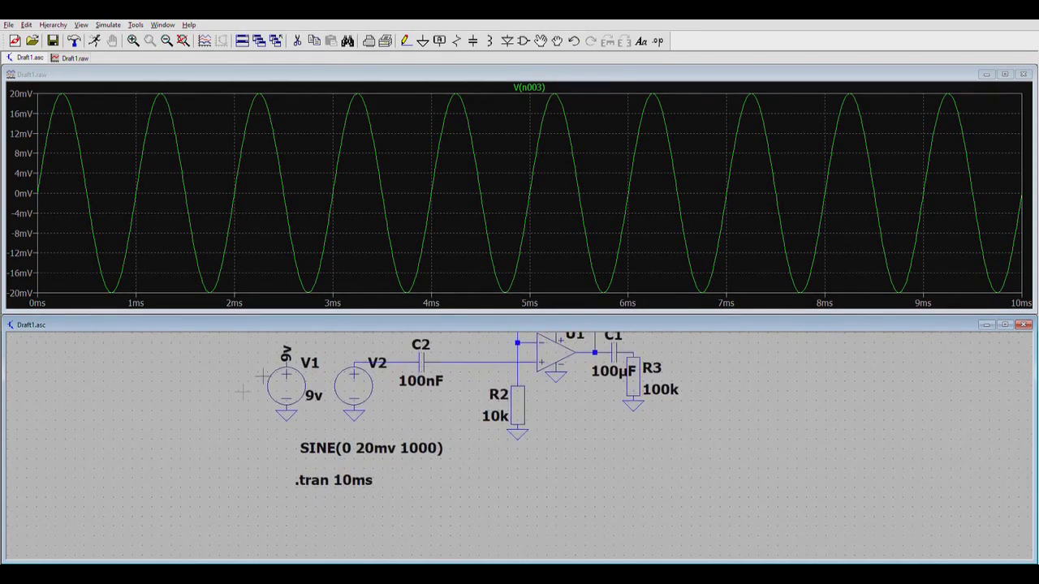
pyautogui.click(458, 41)
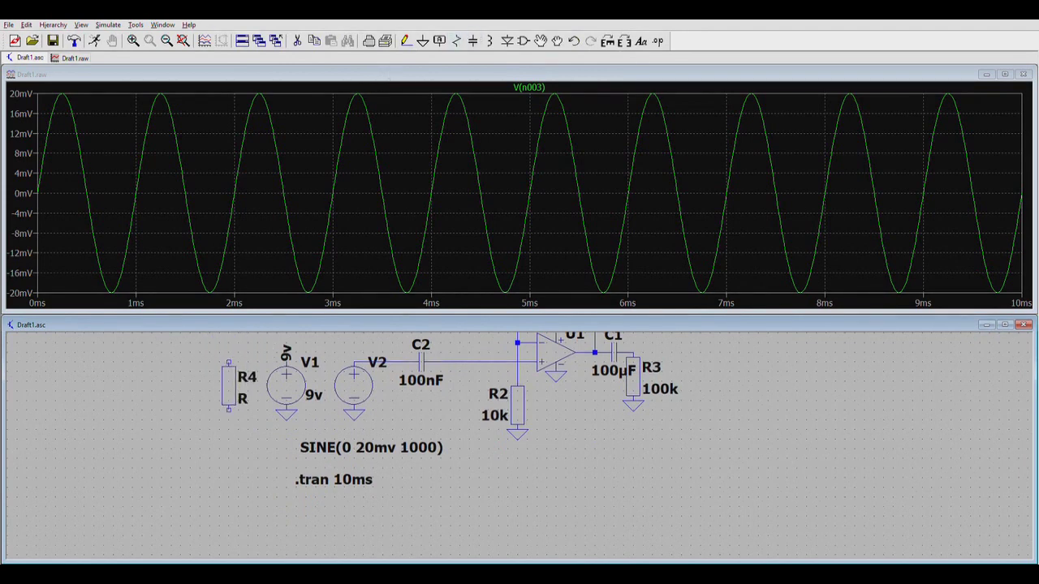
pyautogui.click(238, 381)
pyautogui.click(238, 454)
pyautogui.press('Escape')
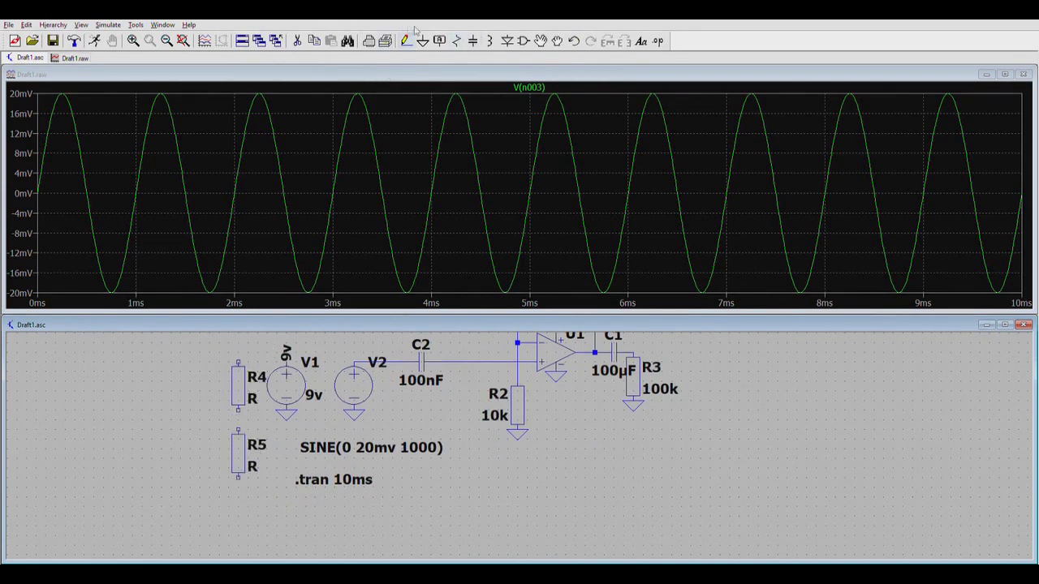
# Step: Ground the lower end of R5 and wire the two resistors in series to V1's 9v terminal
pyautogui.click(426, 38)
pyautogui.click(405, 41)
pyautogui.click(286, 362)
# Step: Set both divider resistors R4 and R5 to 100k
pyautogui.rightClick(235, 382)
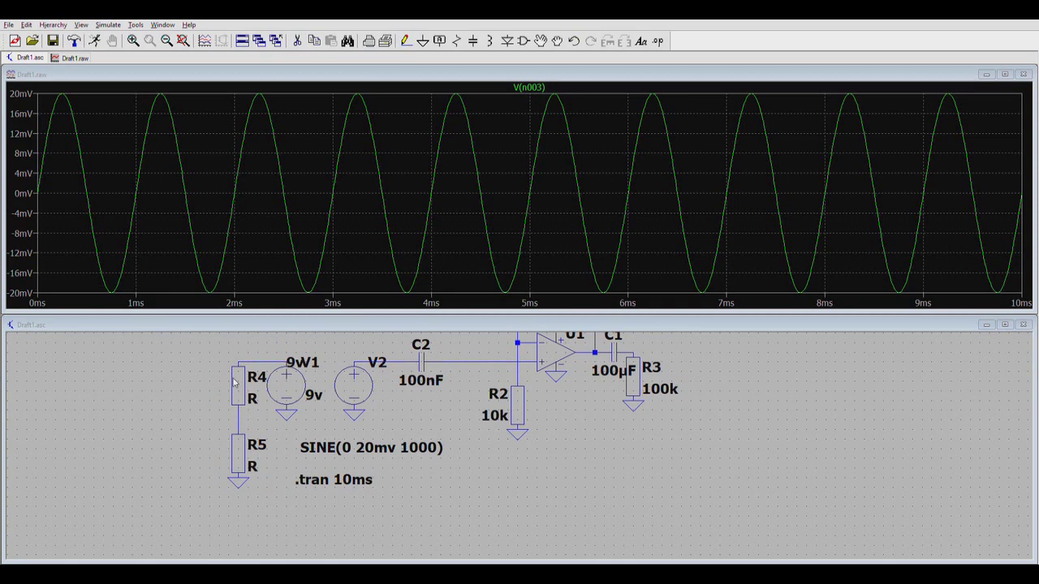
pyautogui.write('100k')
pyautogui.press('Return')
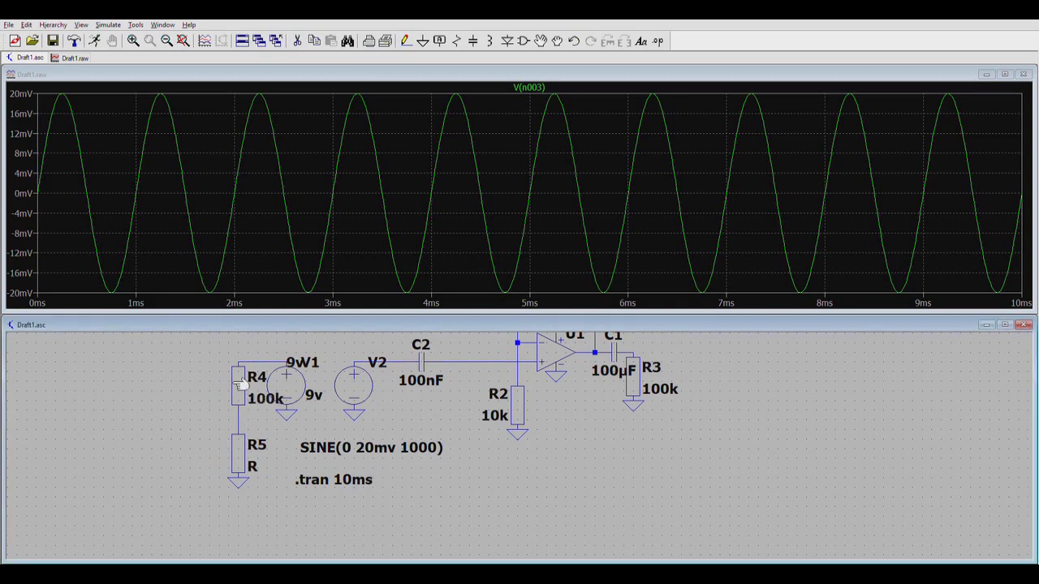
pyautogui.rightClick(241, 452)
pyautogui.press('Return')
# Step: Label the junction between R4 and R5 as 4.5v
pyautogui.moveTo(291, 358); pyautogui.dragTo(313, 378)
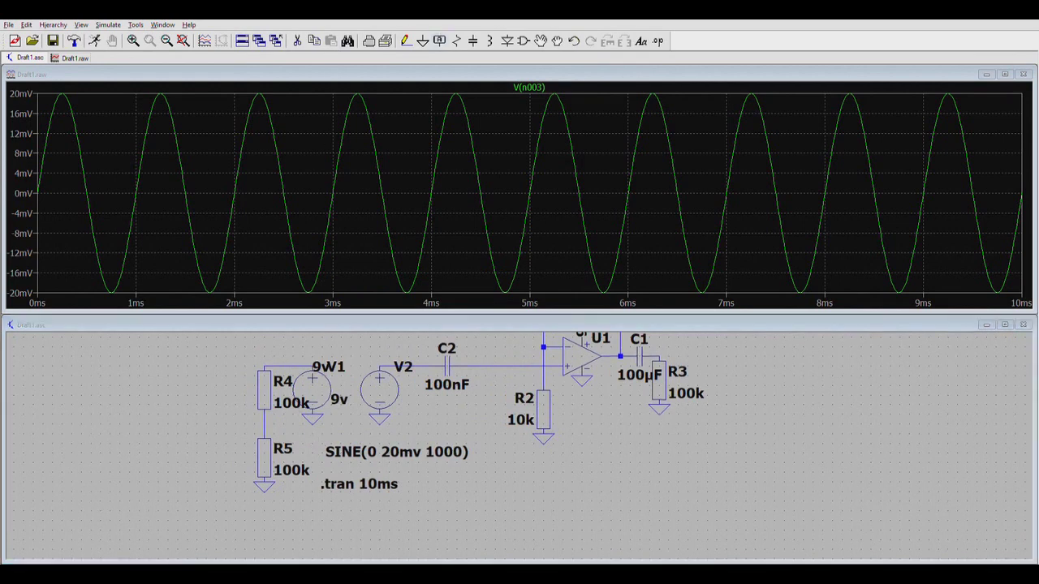
pyautogui.press('Return')
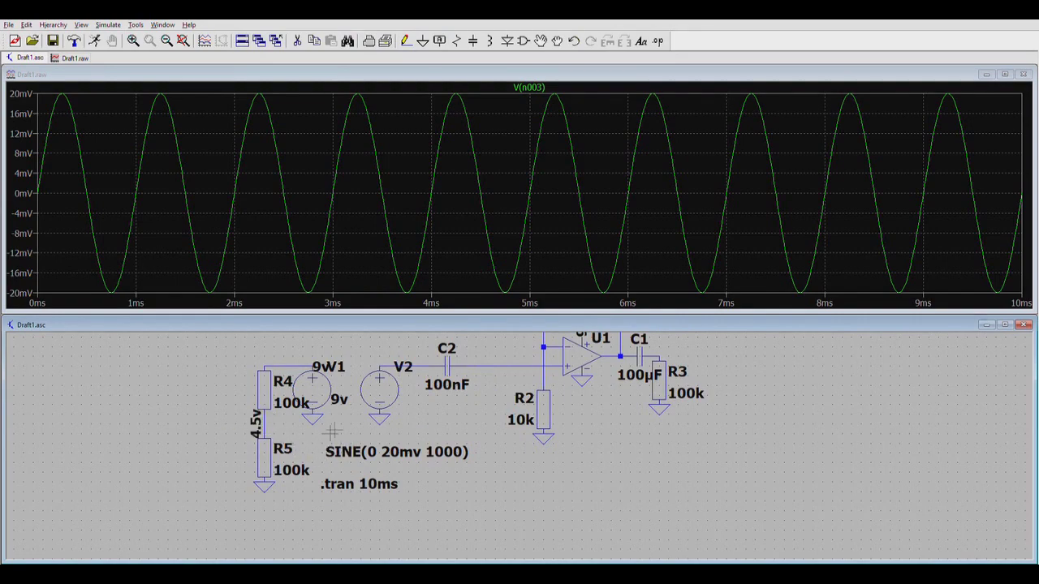
# Step: Add a vertical resistor above the wire between C2 and the op-amp input, and set it to 1Meg
pyautogui.moveTo(349, 422); pyautogui.dragTo(198, 455)
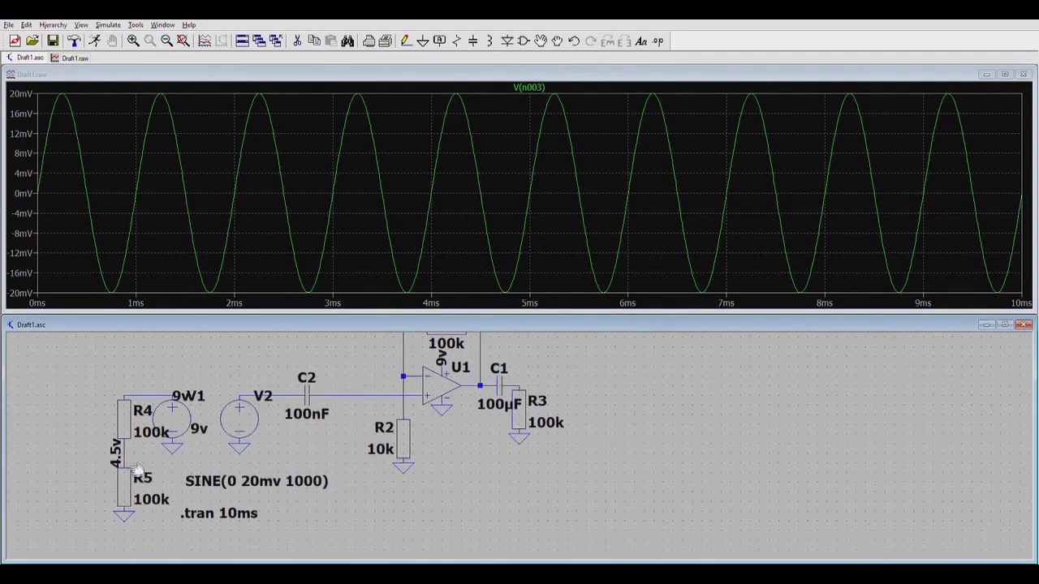
pyautogui.moveTo(375, 371); pyautogui.dragTo(366, 418)
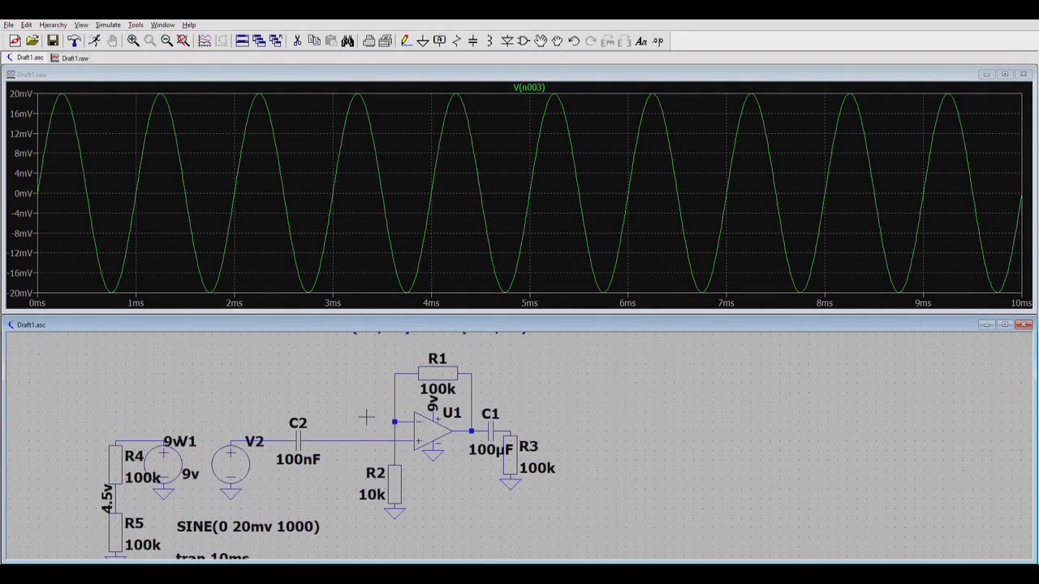
pyautogui.click(456, 41)
pyautogui.click(346, 396)
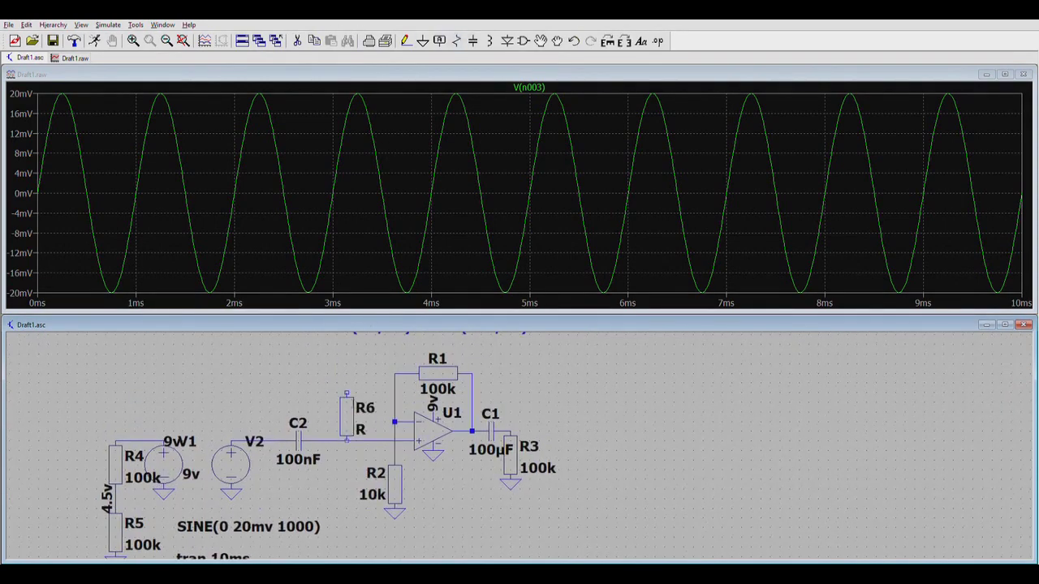
pyautogui.rightClick(347, 403)
pyautogui.rightClick(345, 404)
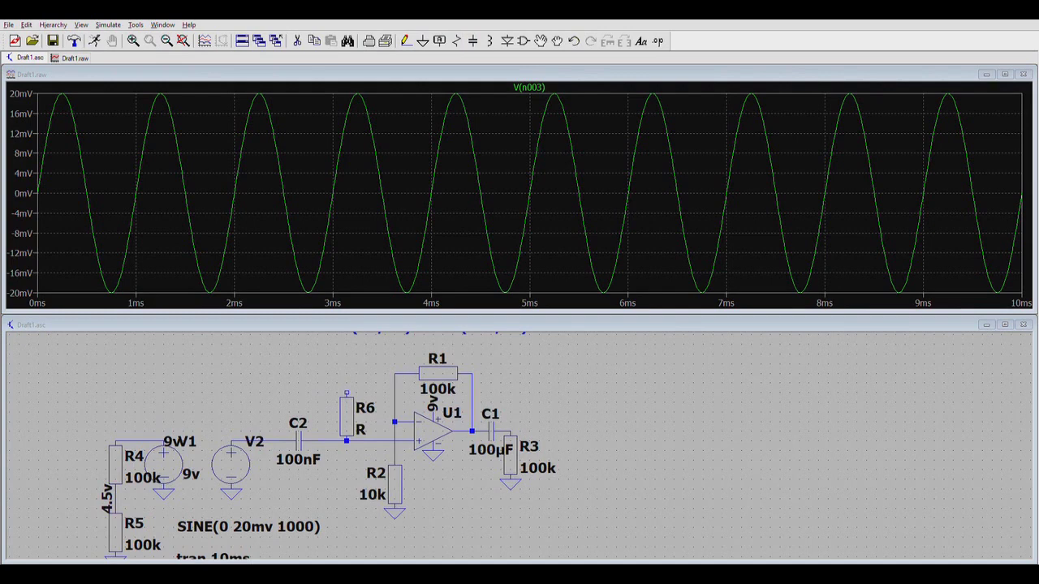
pyautogui.press('Return')
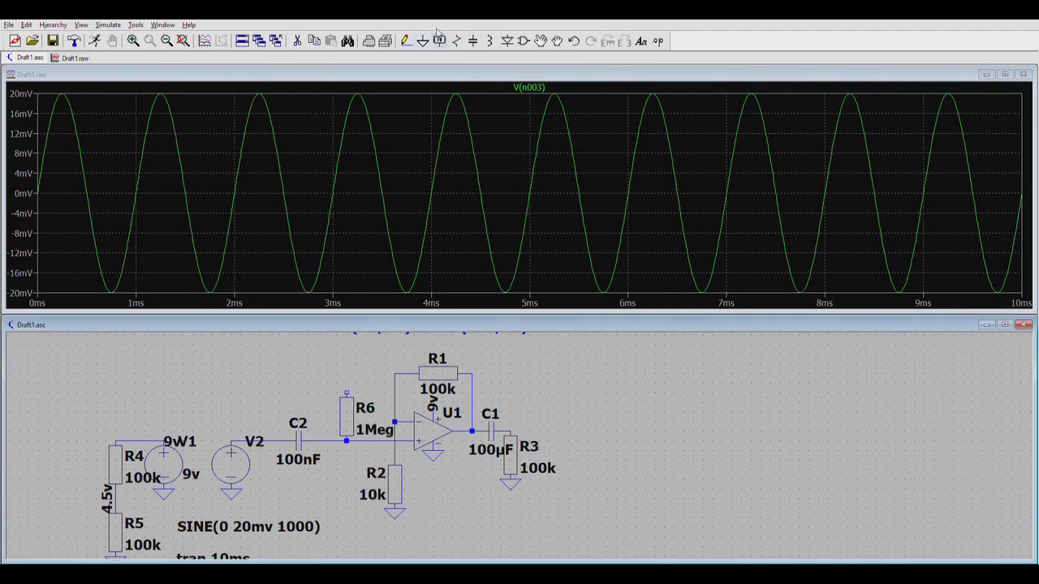
# Step: Attach a 4.5v net label to the upper end of R6
pyautogui.press('Return')
pyautogui.click(346, 392)
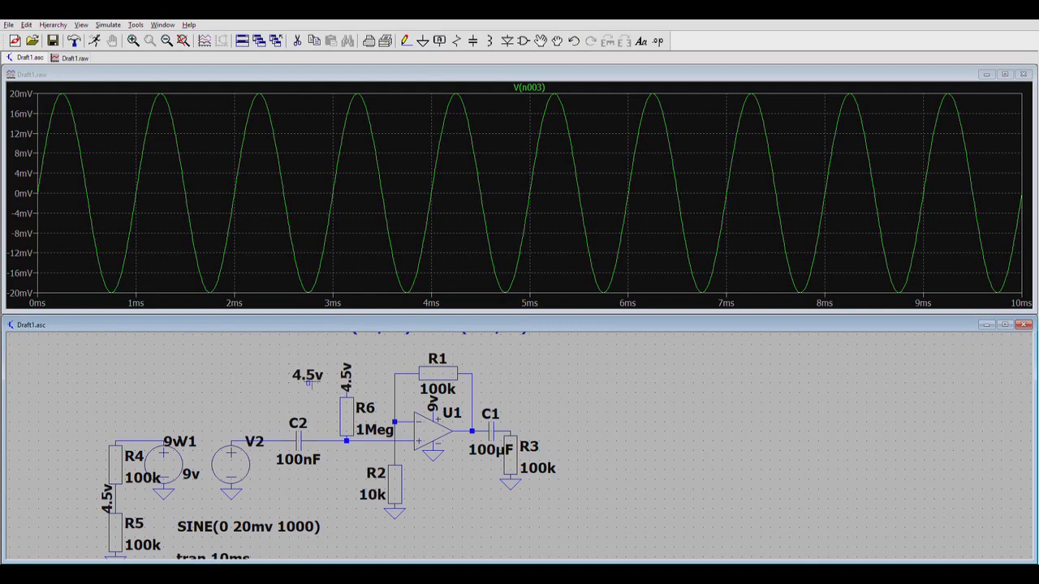
pyautogui.rightClick(308, 385)
# Step: Run the transient simulation and add the voltage at the junction of C2 and R6 to the plot
pyautogui.moveTo(267, 397)
pyautogui.mouseDown()
pyautogui.moveTo(297, 388)
pyautogui.moveTo(262, 397)
pyautogui.mouseUp()
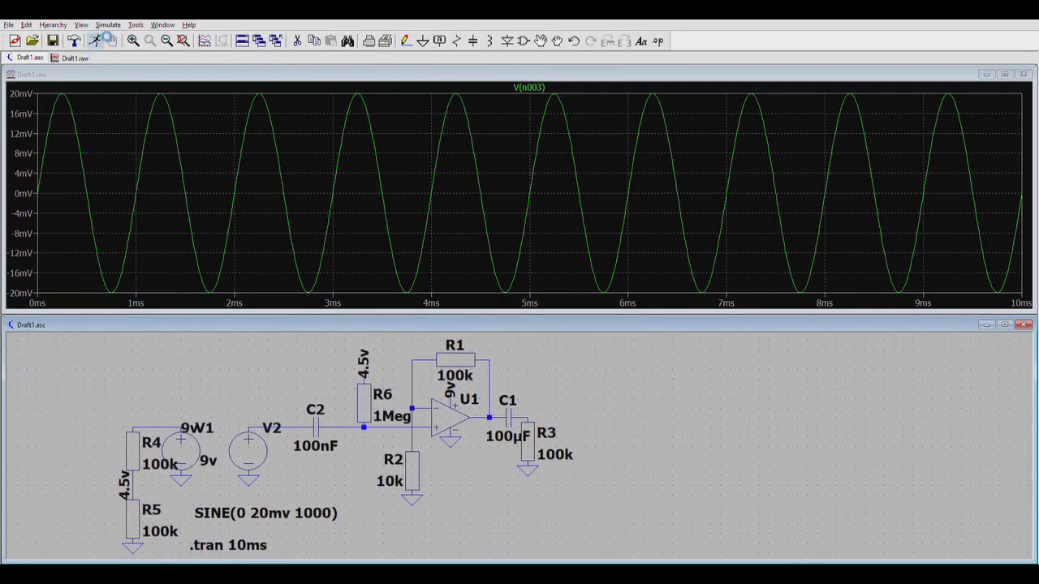
pyautogui.click(96, 40)
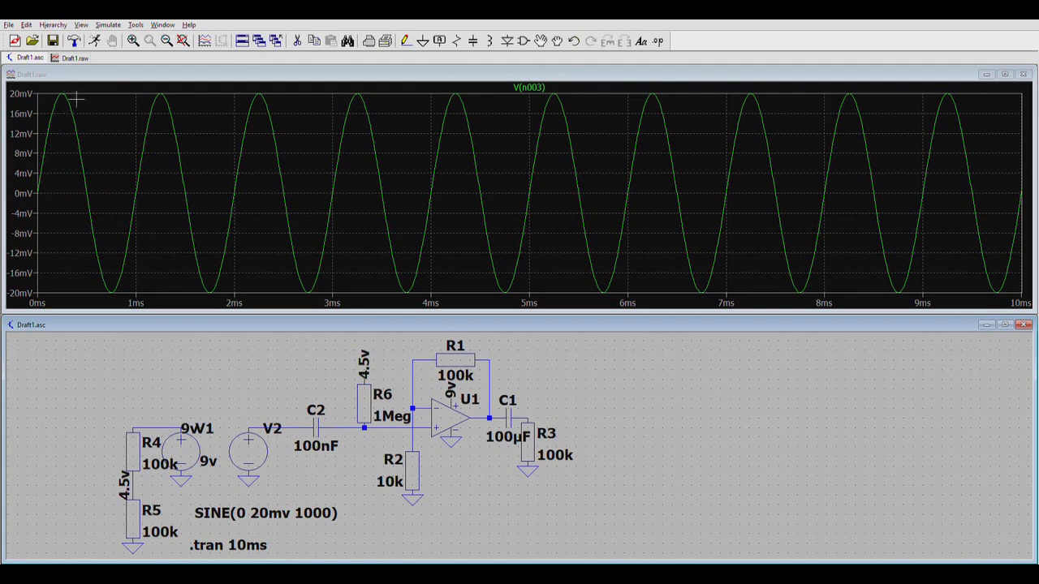
pyautogui.click(367, 426)
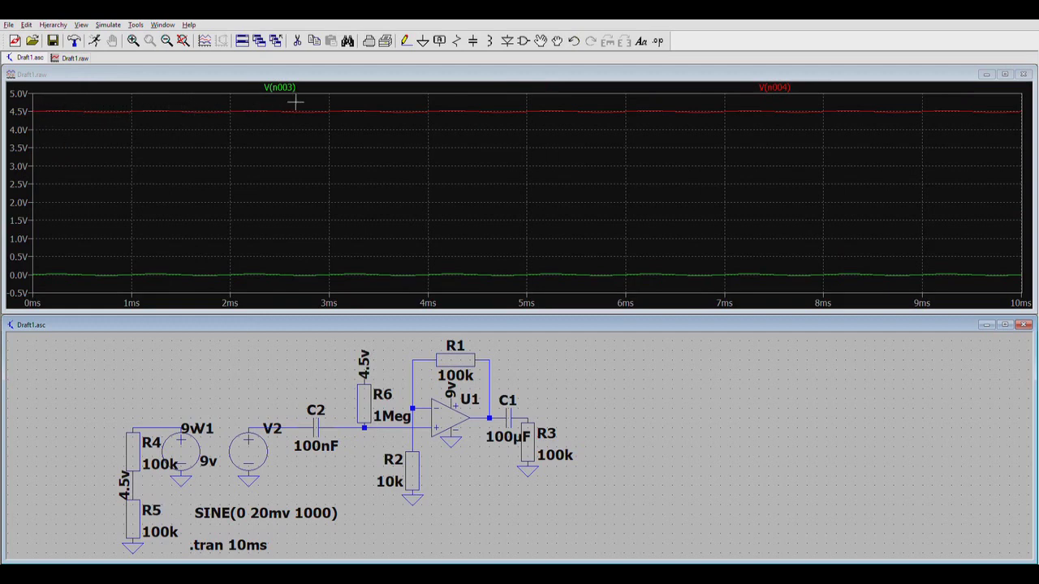
# Step: Add the op-amp output voltage to the plot and then display it as the only trace
pyautogui.moveTo(302, 374)
pyautogui.mouseDown()
pyautogui.moveTo(274, 366)
pyautogui.moveTo(296, 387)
pyautogui.mouseUp()
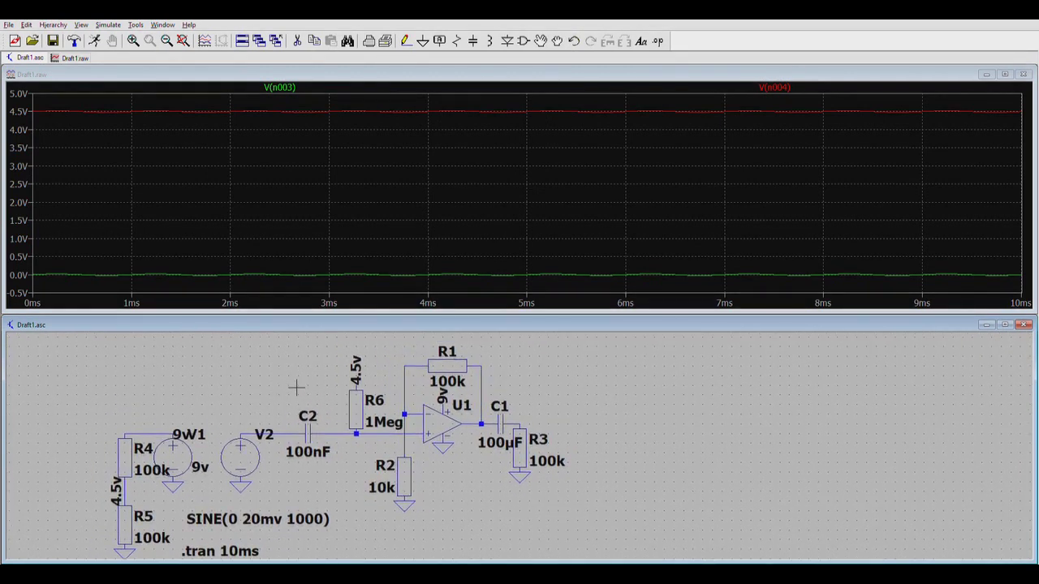
pyautogui.moveTo(296, 388); pyautogui.dragTo(305, 366)
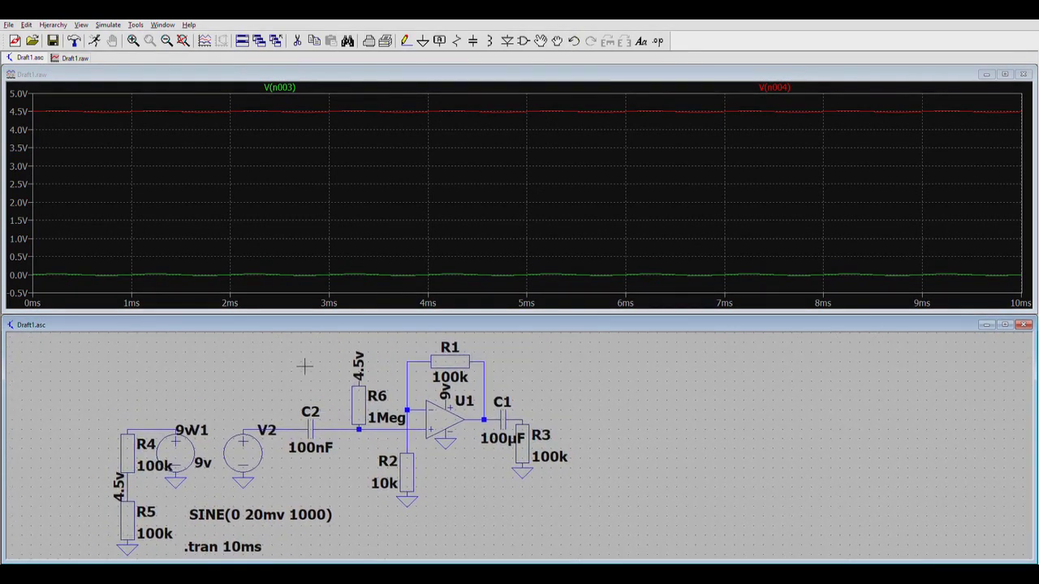
pyautogui.click(492, 420)
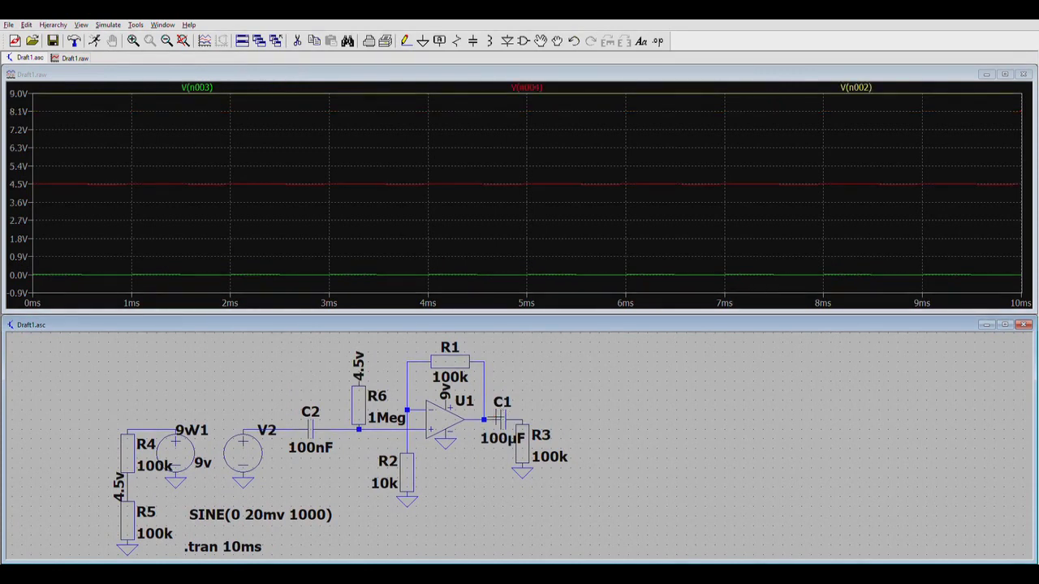
pyautogui.click(496, 418)
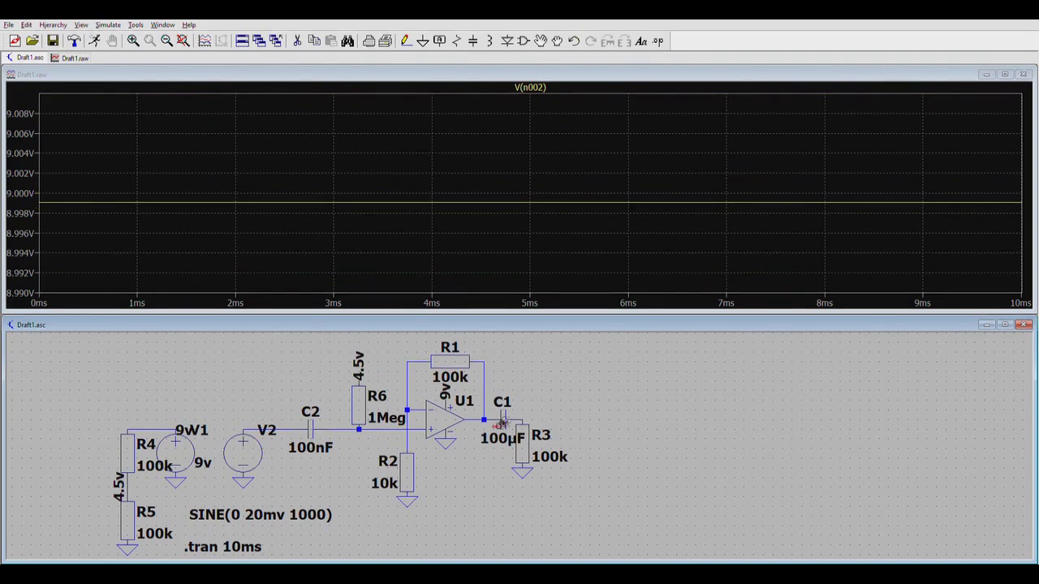
# Step: Display only the voltage between C1 and R3, and then switch back to only the op-amp output voltage
pyautogui.click(529, 414)
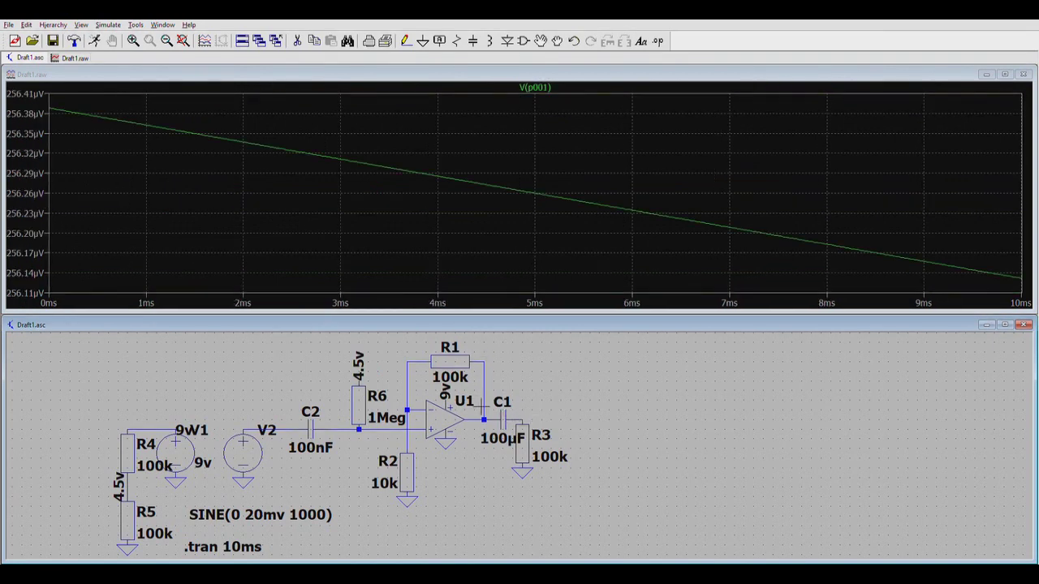
pyautogui.click(482, 417)
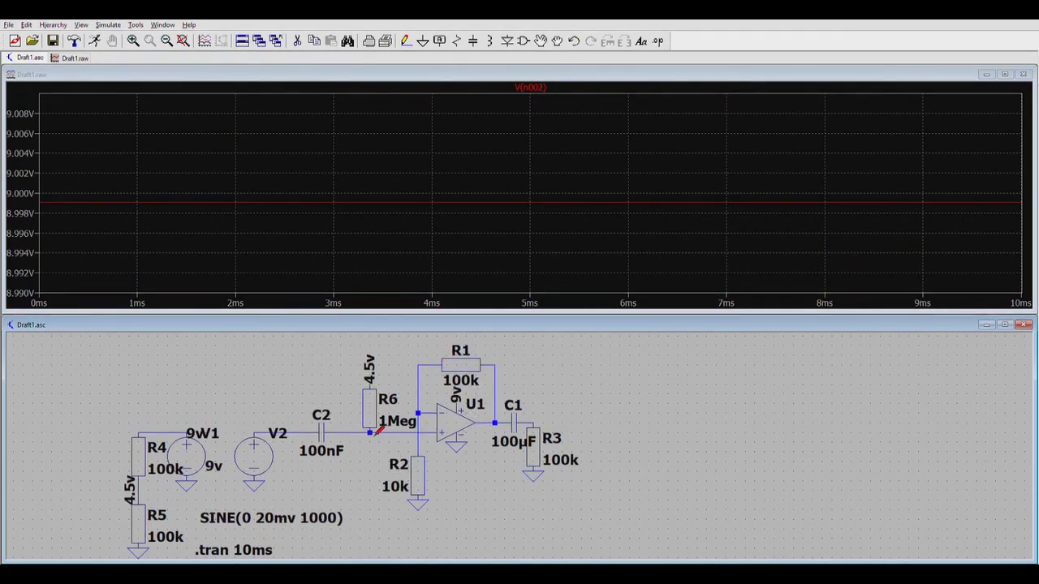
# Step: Plot only the voltage at the op-amp's non-inverting input, and add the 4.5v divider voltage for comparison
pyautogui.click(382, 433)
pyautogui.click(381, 433)
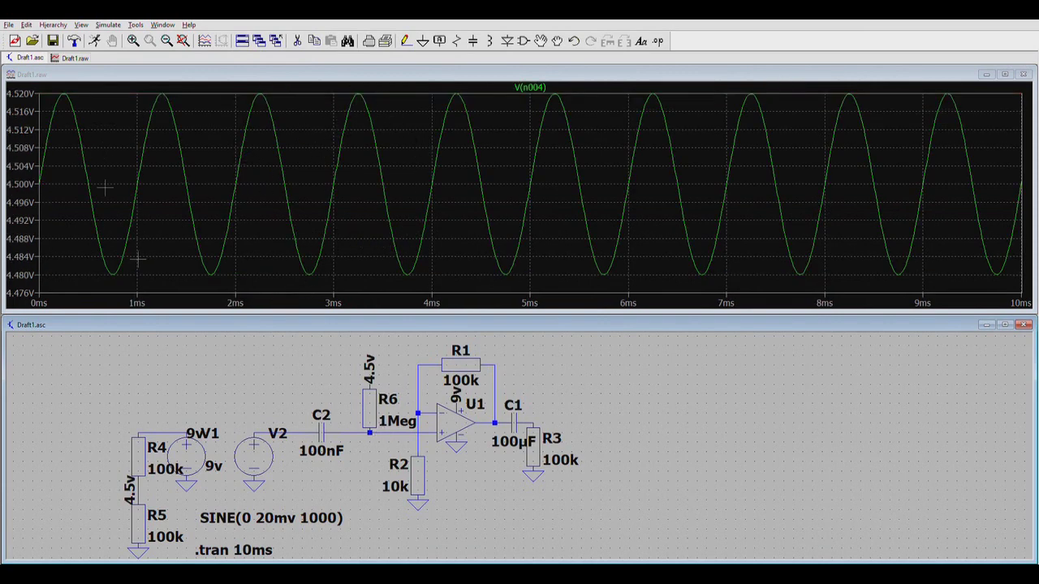
pyautogui.click(145, 487)
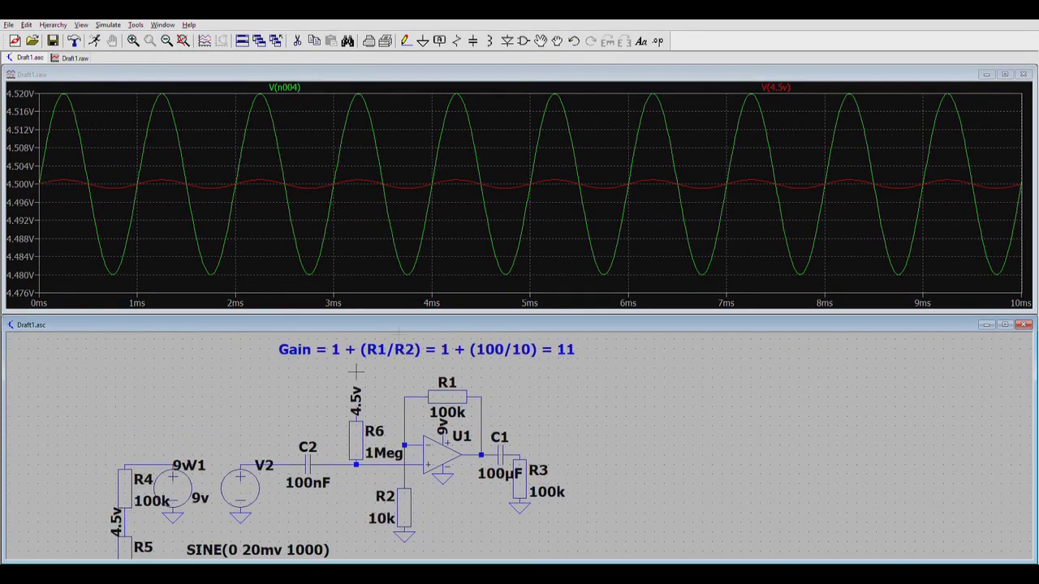
# Step: Replace the input and divider traces with only the voltage at the op-amp output
pyautogui.click(482, 454)
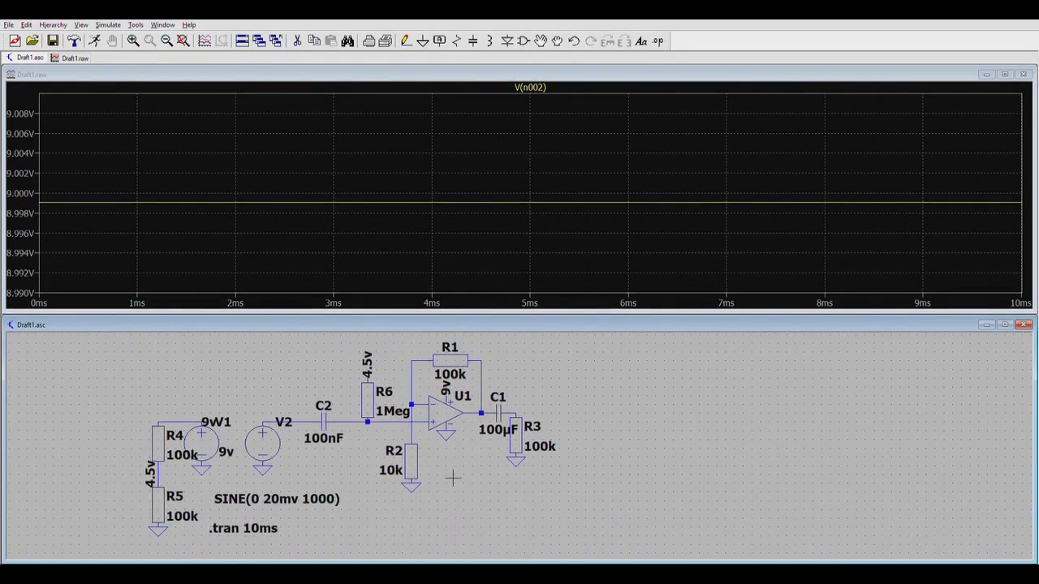
# Step: Move the ground beneath R2 farther down and place a capacitor in the gap, connected to R2's lower end
pyautogui.moveTo(452, 478); pyautogui.dragTo(449, 479)
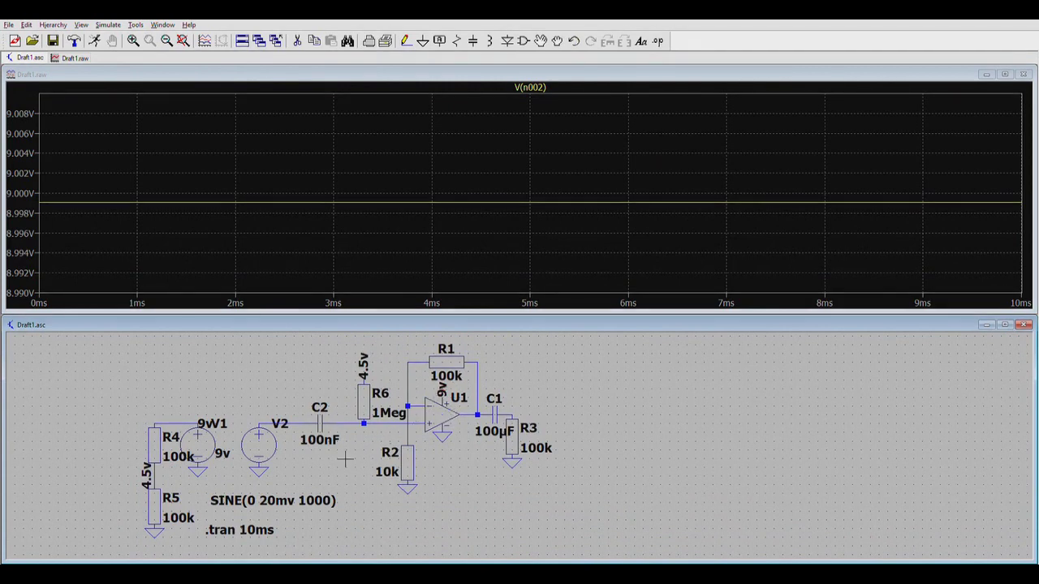
pyautogui.moveTo(417, 416); pyautogui.dragTo(414, 385)
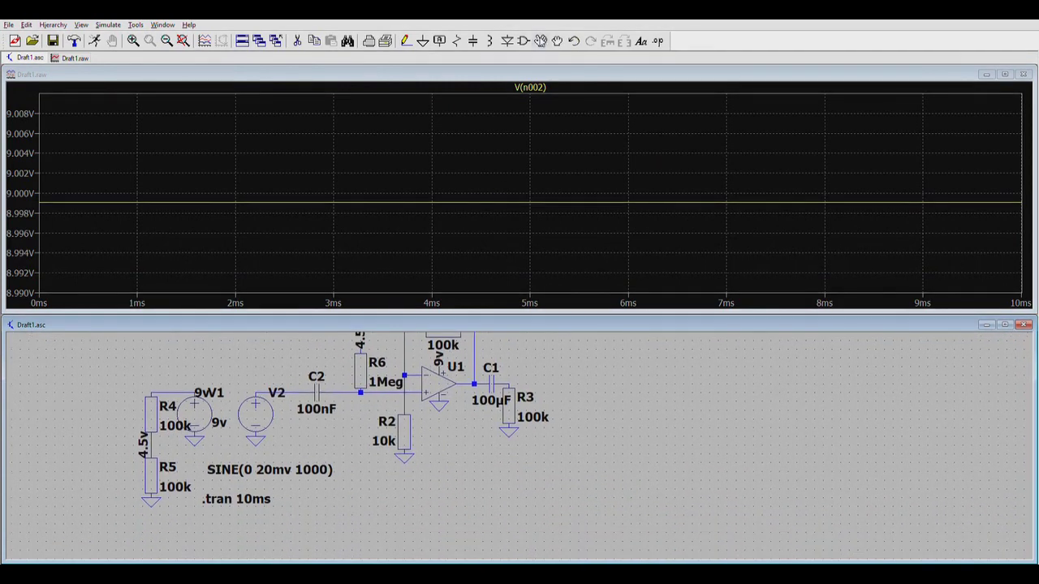
pyautogui.click(541, 40)
pyautogui.click(403, 457)
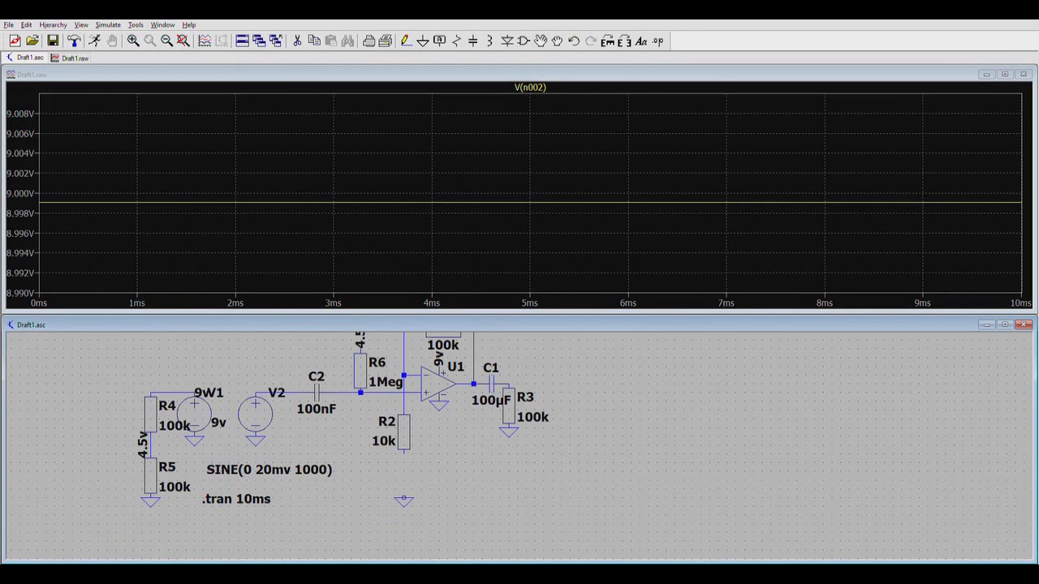
pyautogui.click(404, 499)
pyautogui.click(472, 39)
pyautogui.click(404, 471)
pyautogui.press('Escape')
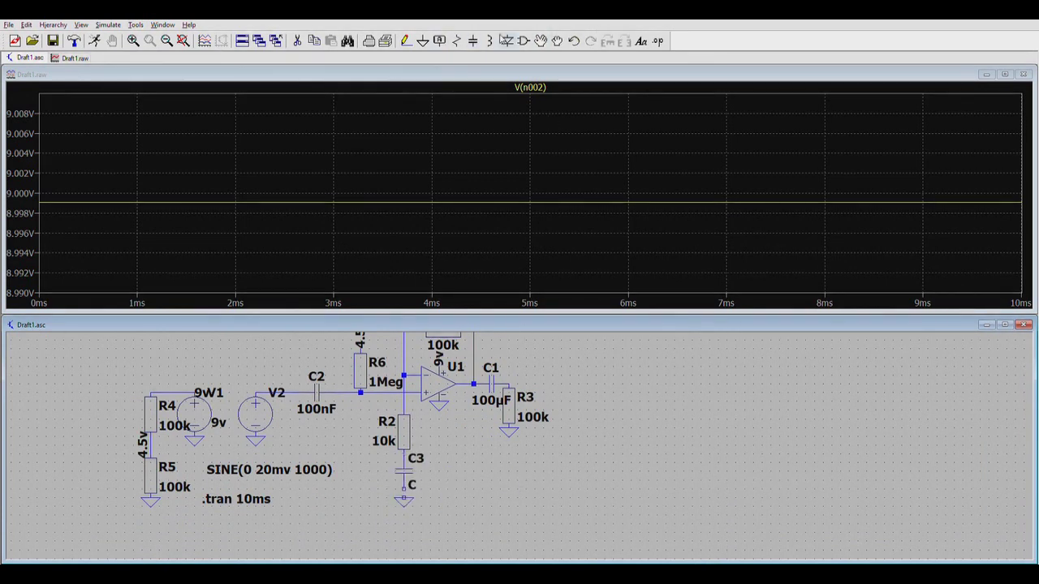
# Step: Move the ground up onto the lower end of the new capacitor below R2 and set its capacitance to 10u
pyautogui.click(540, 39)
pyautogui.click(409, 496)
pyautogui.click(412, 487)
pyautogui.press('Escape')
pyautogui.rightClick(408, 469)
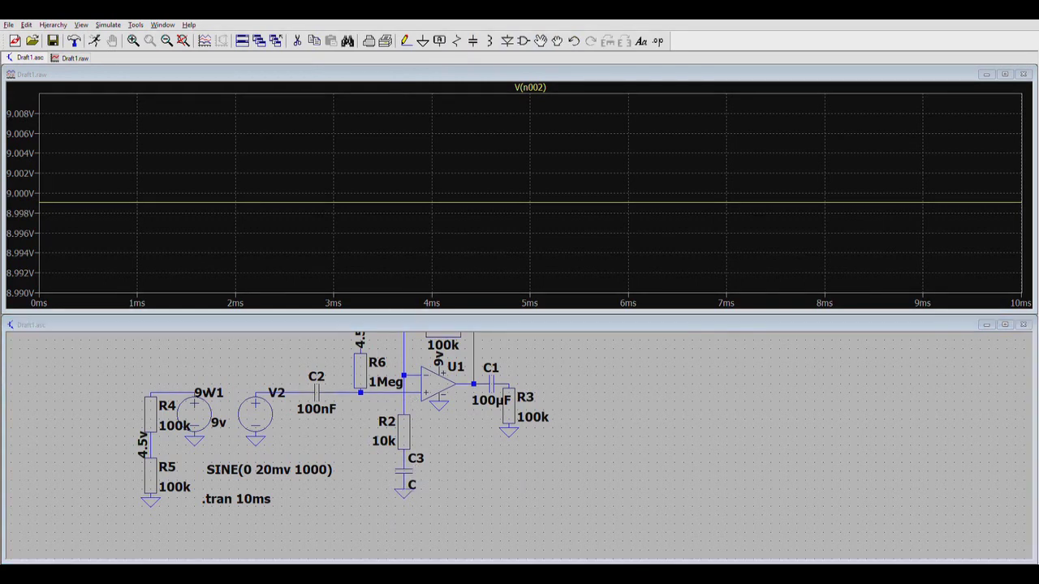
pyautogui.write('10u')
pyautogui.press('Return')
# Step: Rerun the transient simulation and add the 4.5v divider voltage to the op-amp output plot
pyautogui.moveTo(453, 461); pyautogui.dragTo(468, 495)
pyautogui.click(95, 40)
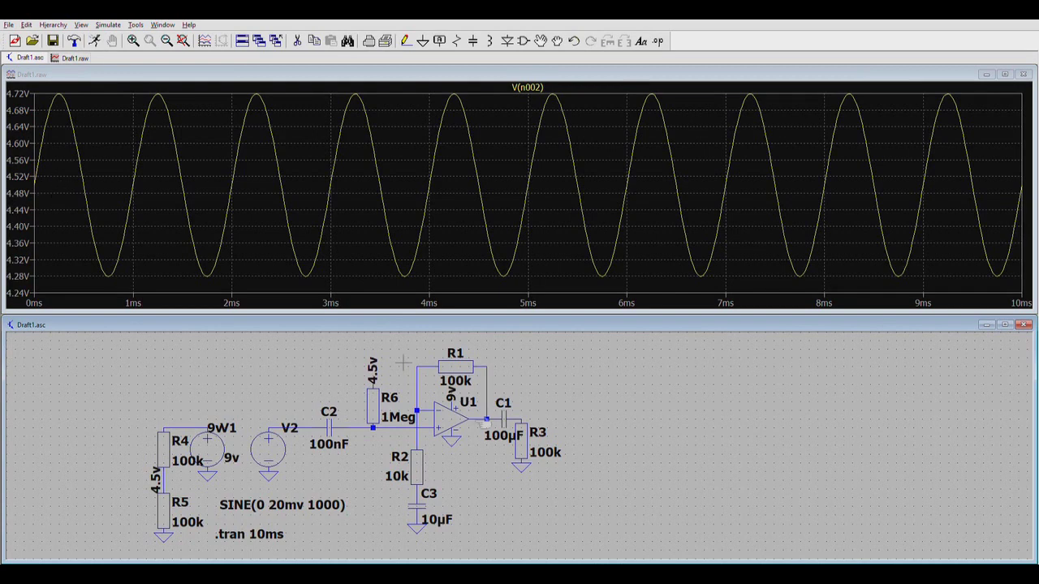
pyautogui.click(166, 480)
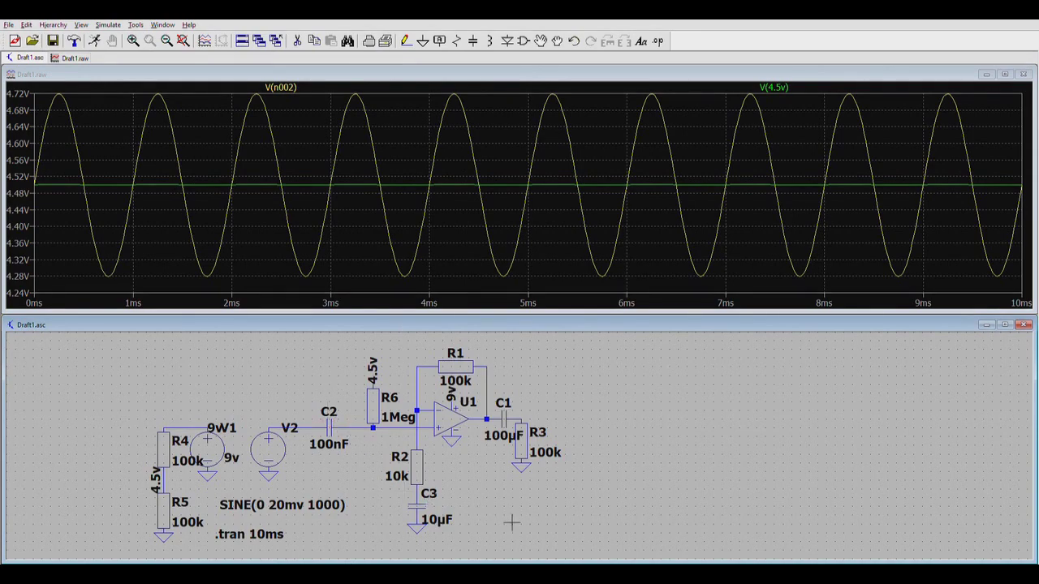
# Step: Plot only the V2 source voltage, and add the voltages at the op-amp's non-inverting input and output for comparison
pyautogui.moveTo(510, 521)
pyautogui.mouseDown()
pyautogui.moveTo(509, 499)
pyautogui.moveTo(524, 516)
pyautogui.mouseUp()
pyautogui.click(296, 423)
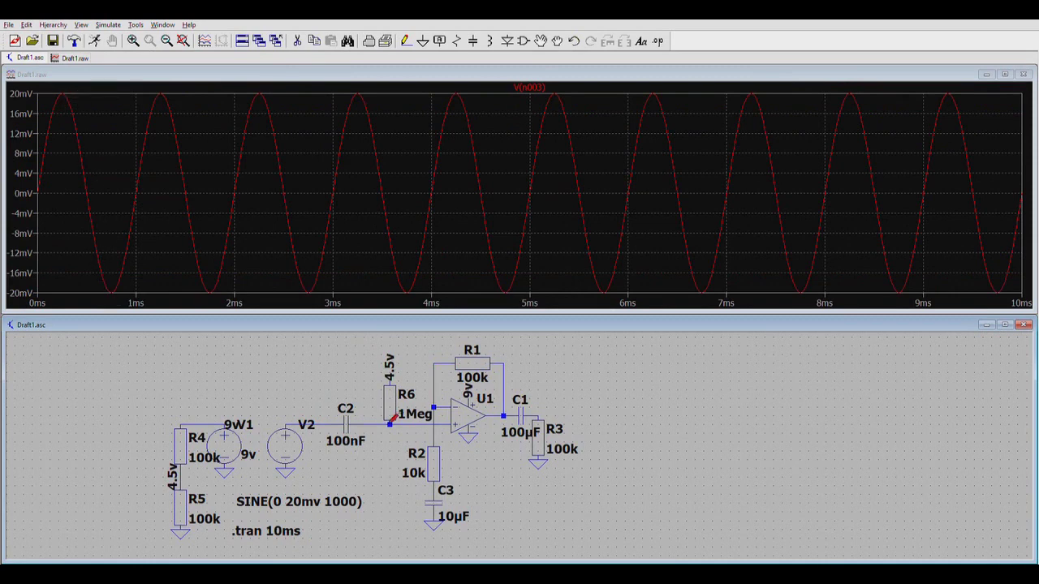
pyautogui.click(391, 422)
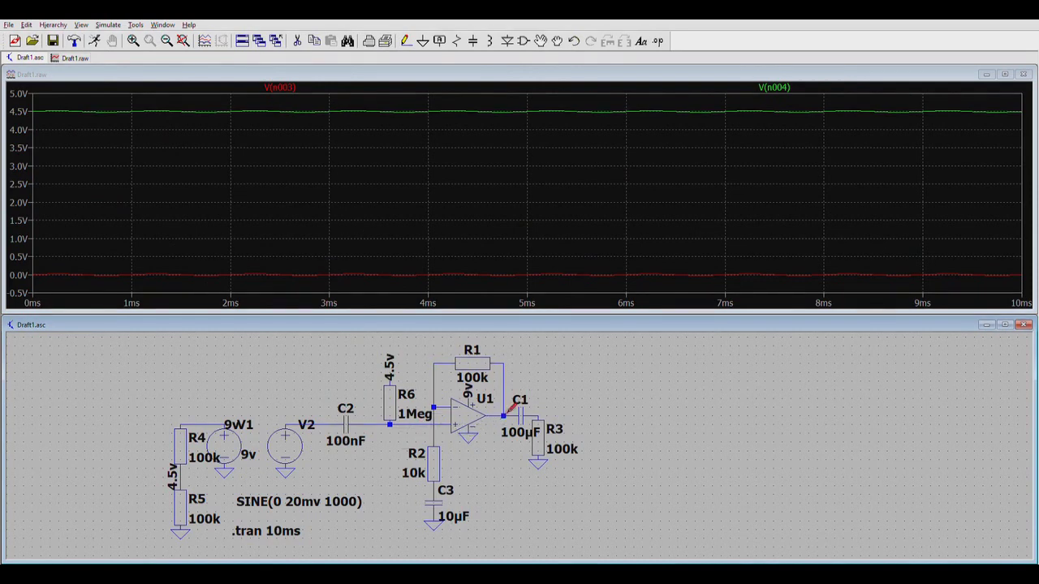
pyautogui.click(505, 414)
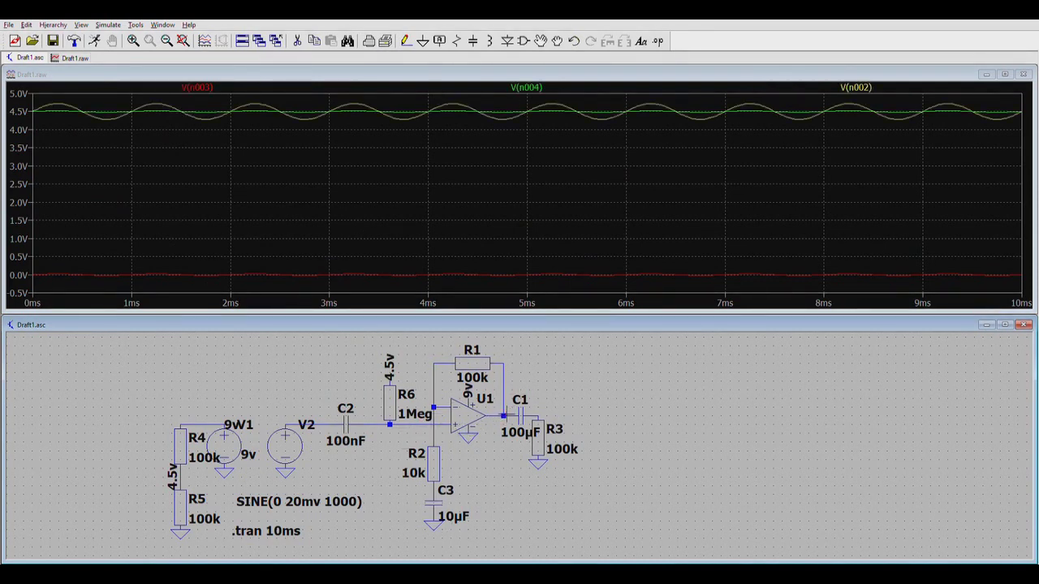
# Step: Display only the op-amp output voltage, and add the voltage between C1 and R3 to compare both sides of C1
pyautogui.click(507, 414)
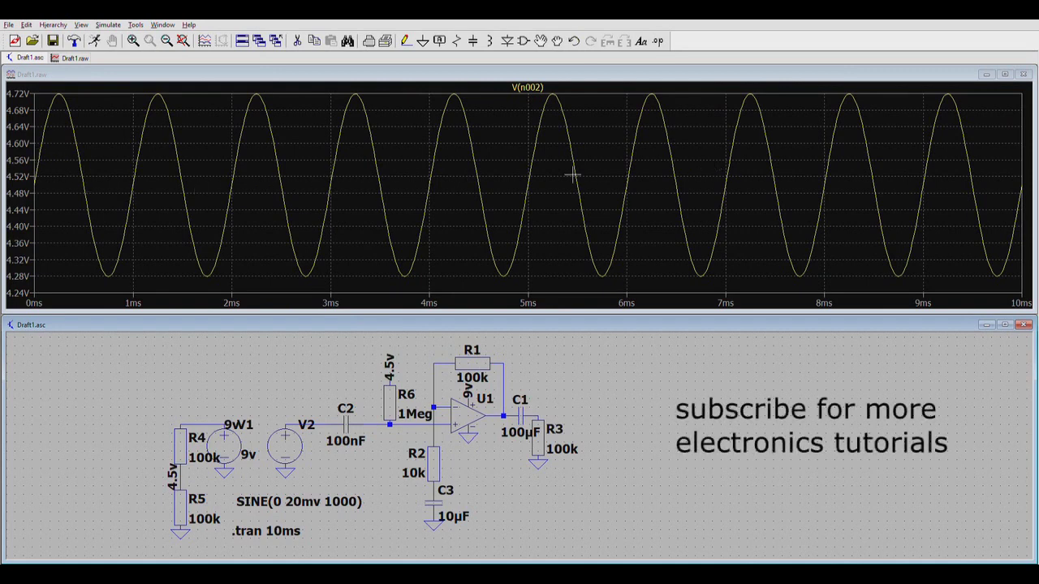
pyautogui.click(545, 414)
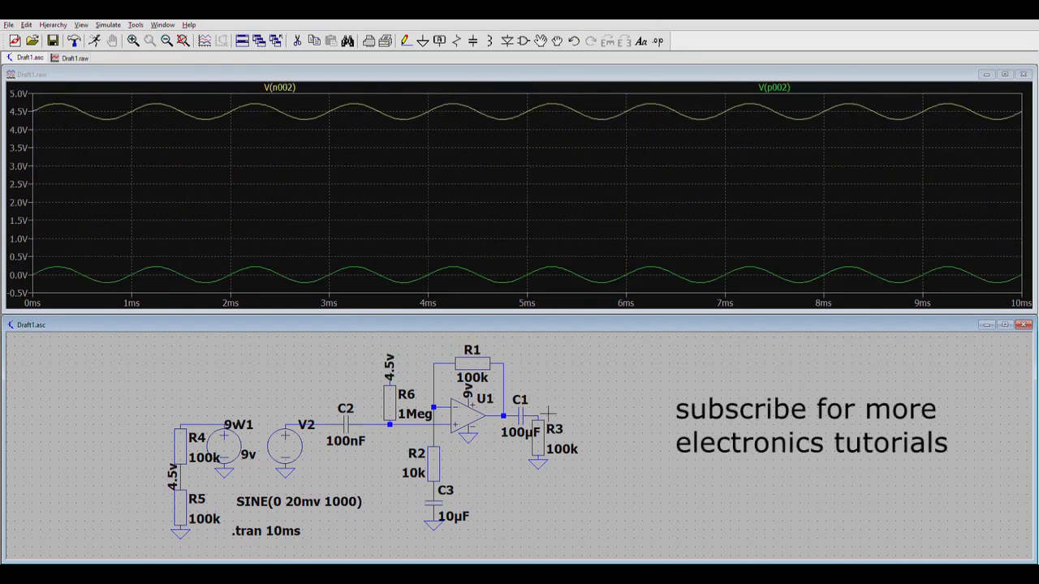
# Step: Keep only the voltage across R3 in the plot, and add the V2 source voltage to compare output with input
pyautogui.click(548, 413)
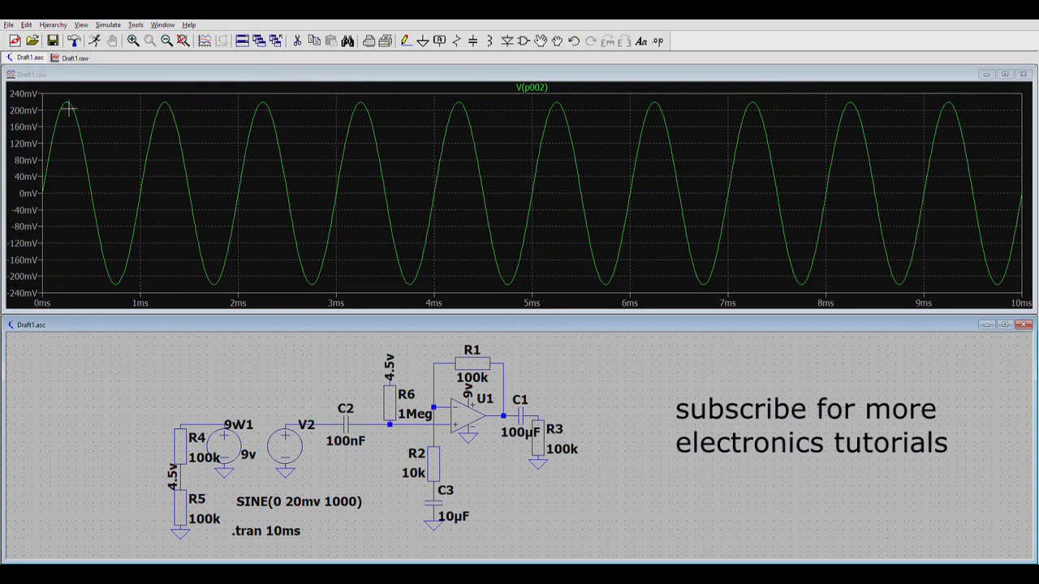
pyautogui.click(297, 419)
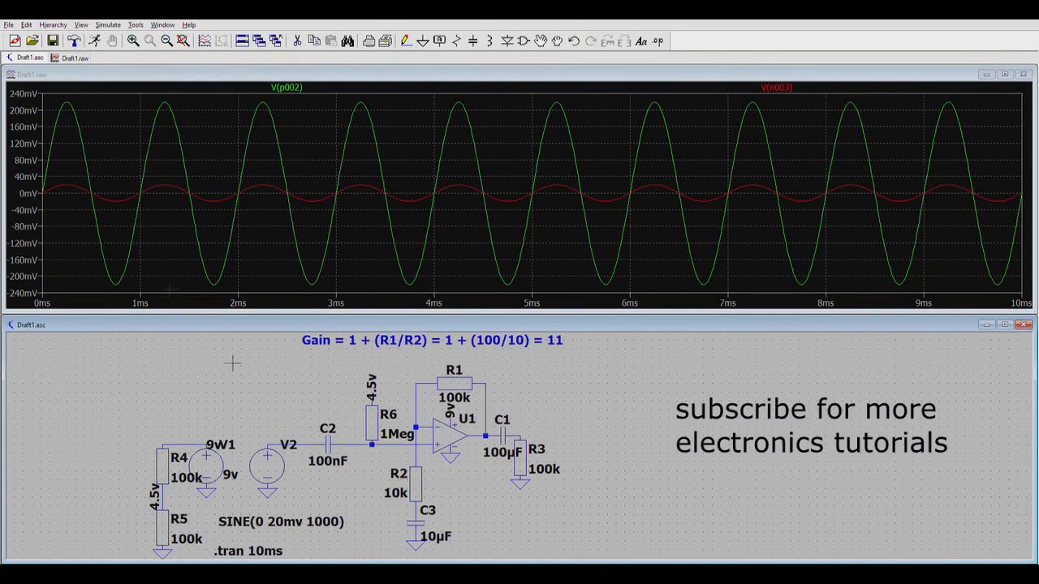